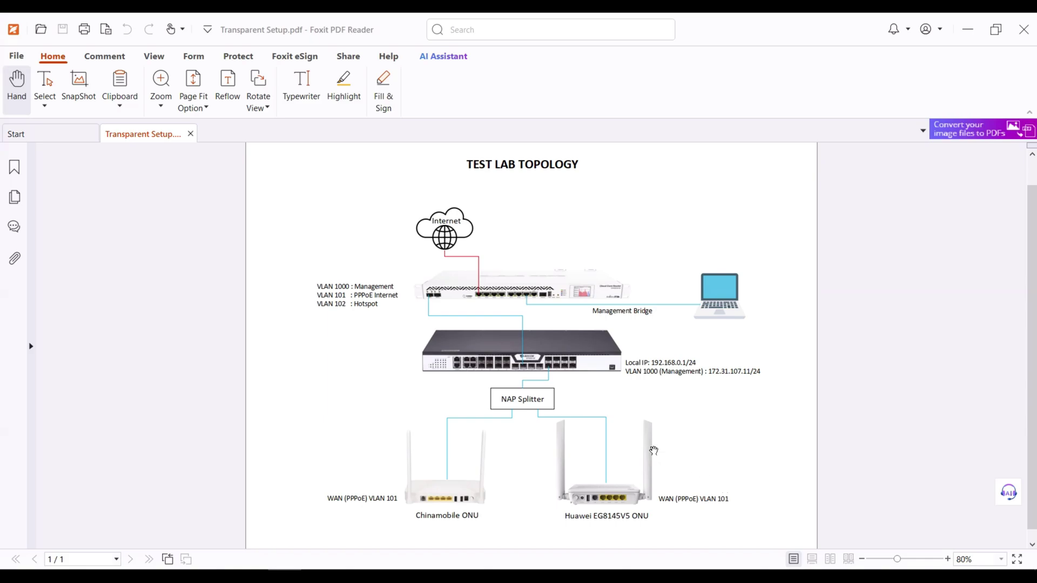
Zoom the Transparent Setup.pdf topology in on the BDCOM switch to read its IP and VLAN notes.
scroll(465, 373, up, 3)
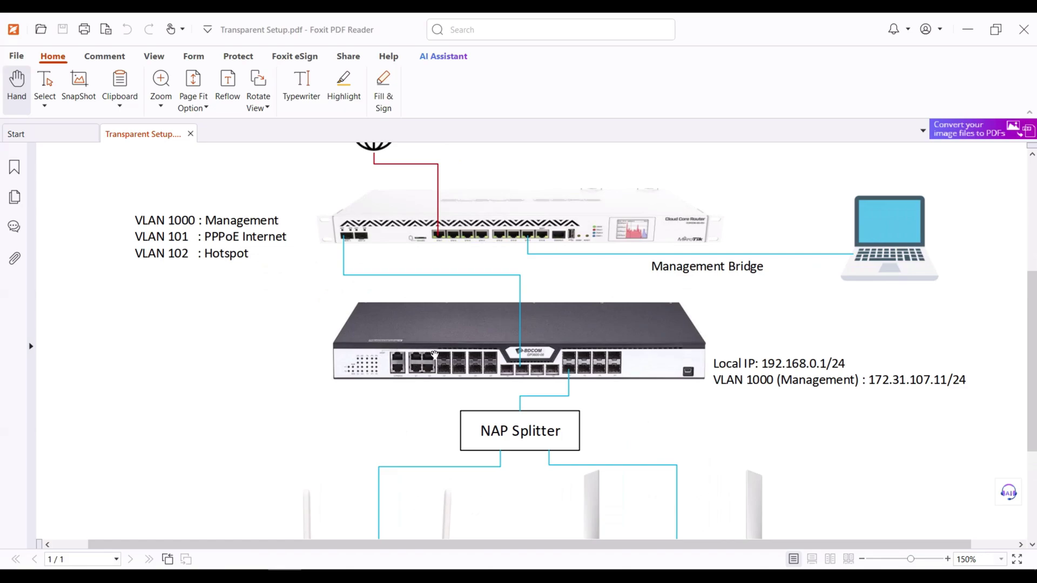
scroll(438, 355, down, 1)
Verify Ethernet shows IPv4 192.168.0.89, mask 255.255.255.0, then close and minimize Network Connections.
key(alt+Tab)
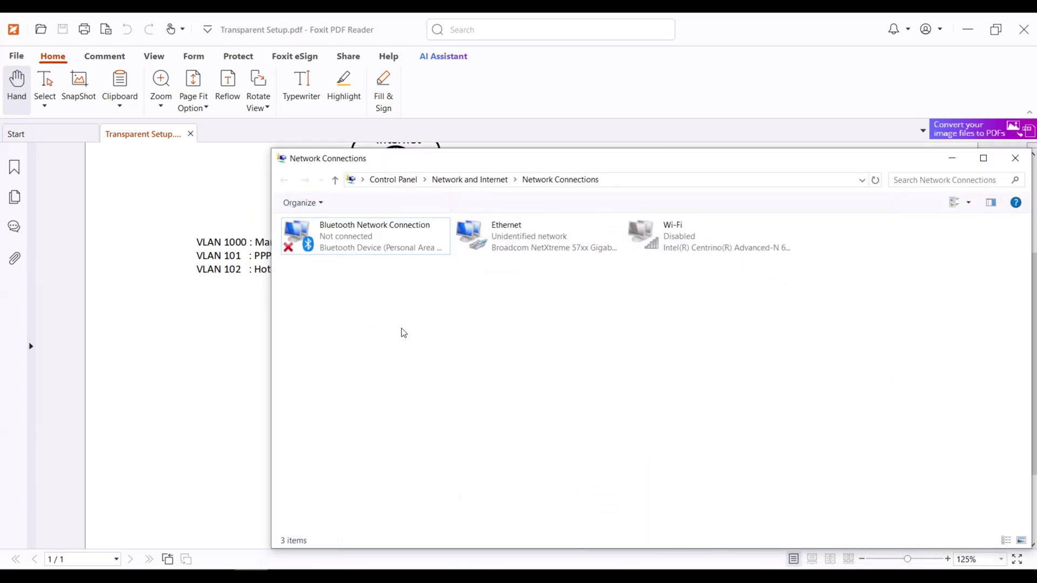
double_click(504, 246)
click(450, 290)
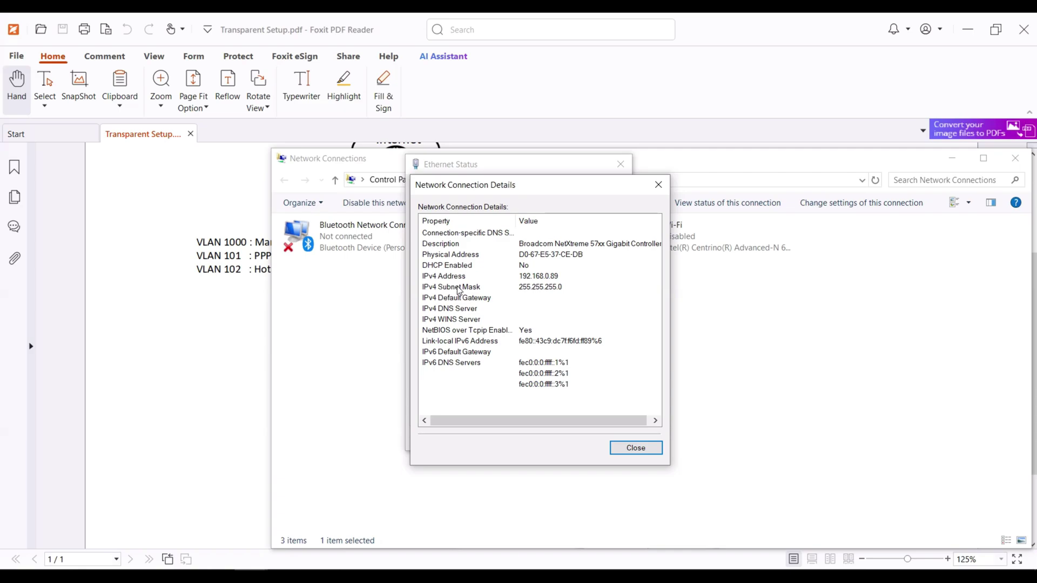
click(548, 278)
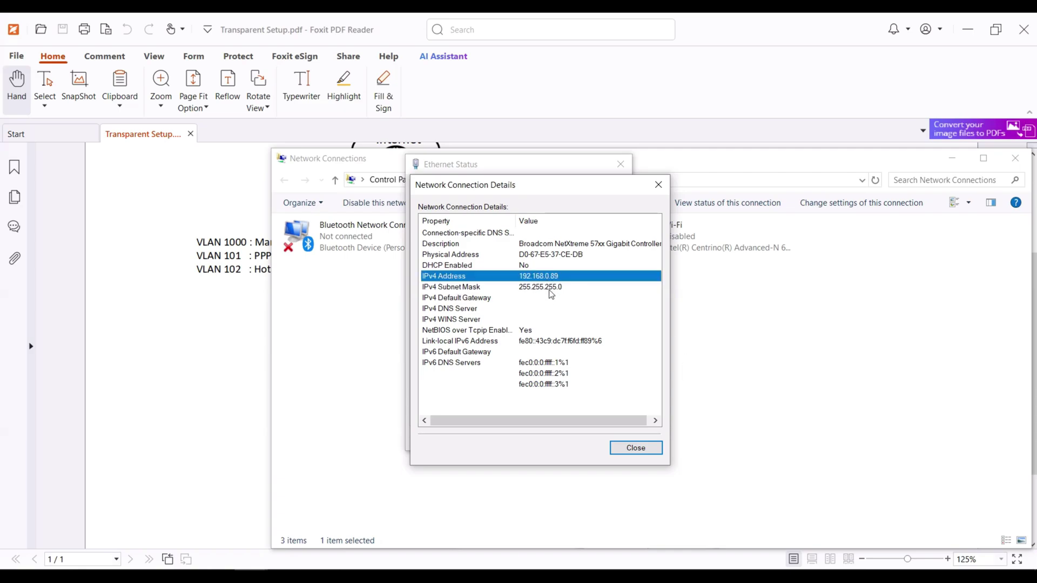
click(550, 291)
click(549, 278)
click(658, 184)
click(621, 164)
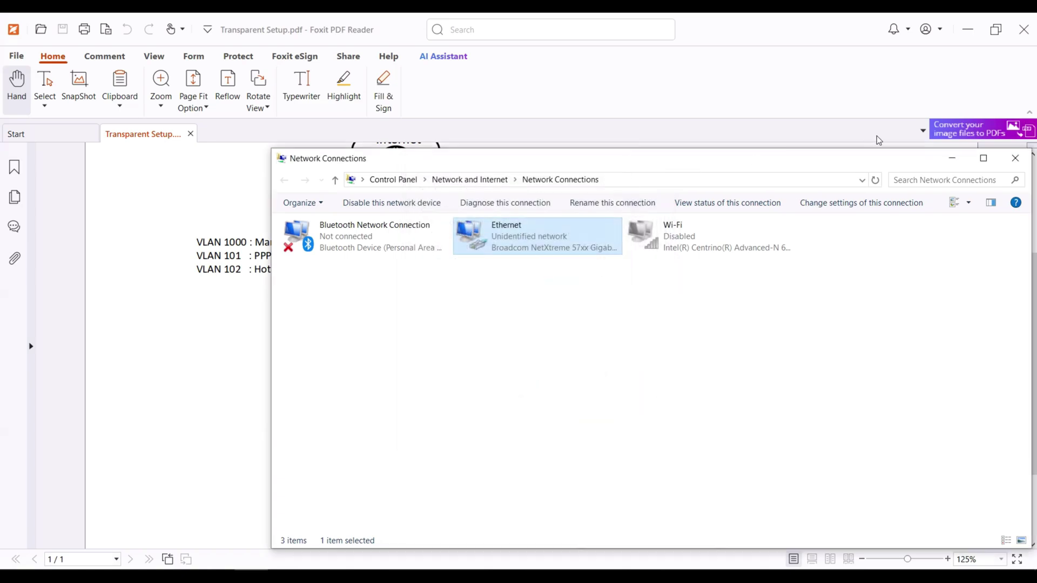
click(952, 158)
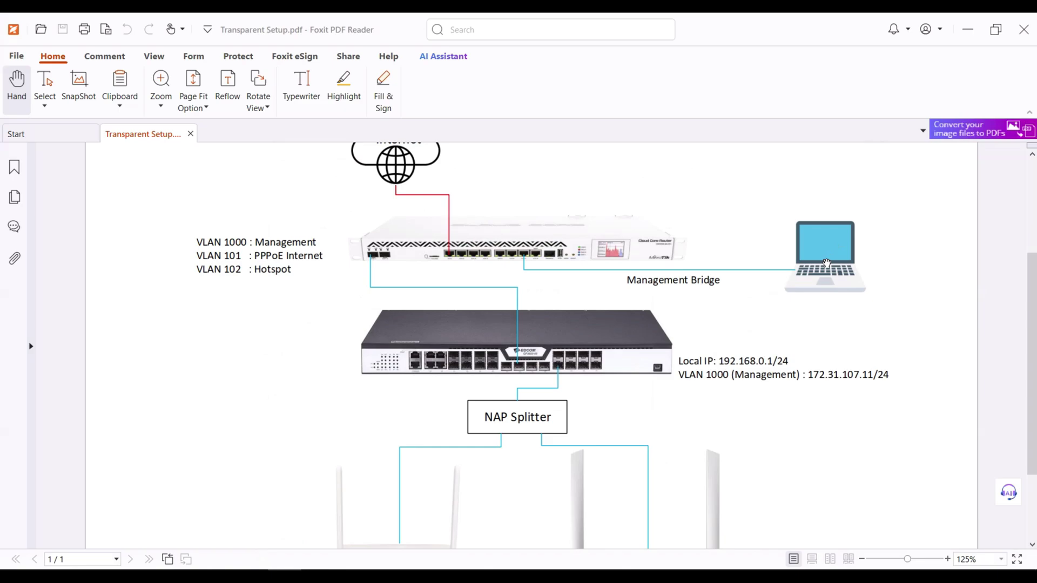
In Brave, sign in to the OLT at 192.168.0.1 with the admin credentials and switch to English.
click(319, 570)
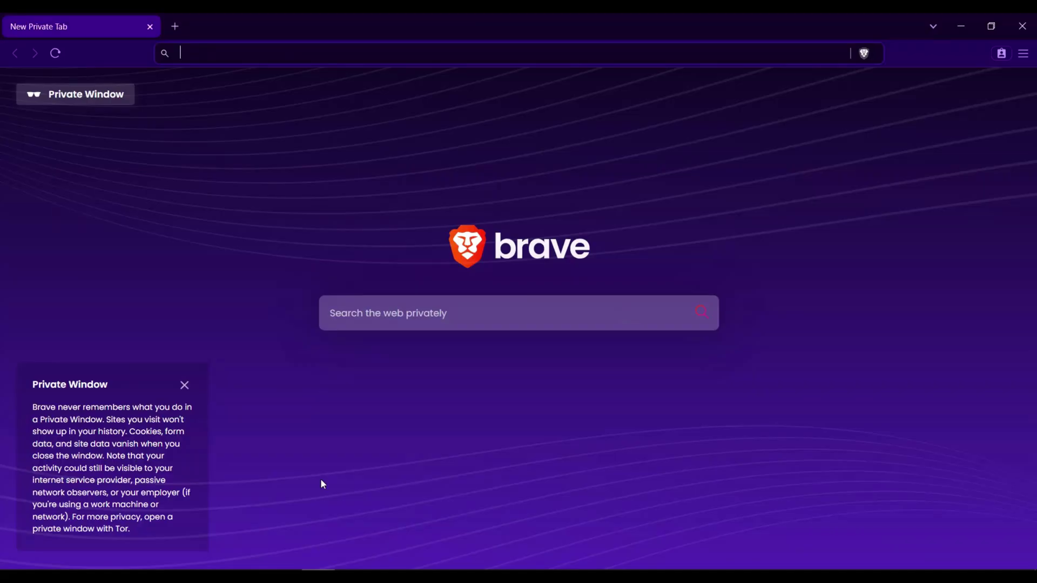
text(192.168.)
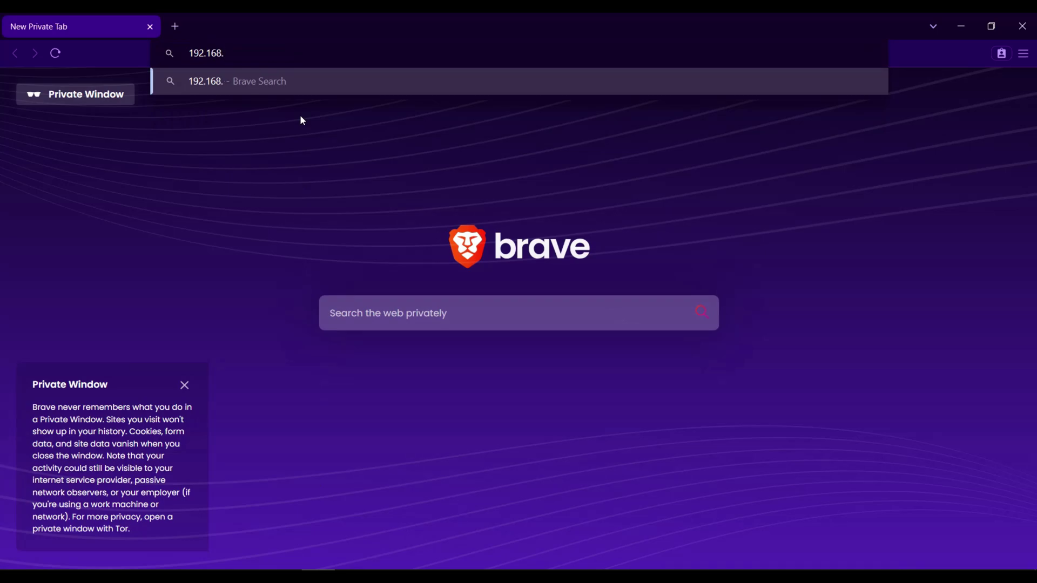
text(0.1)
key(Return)
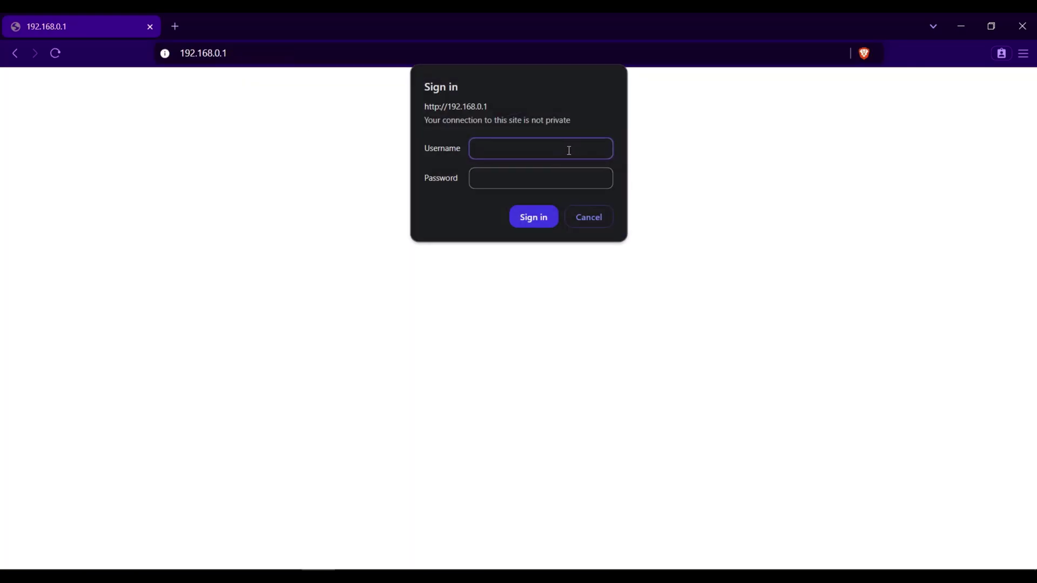
key(Tab)
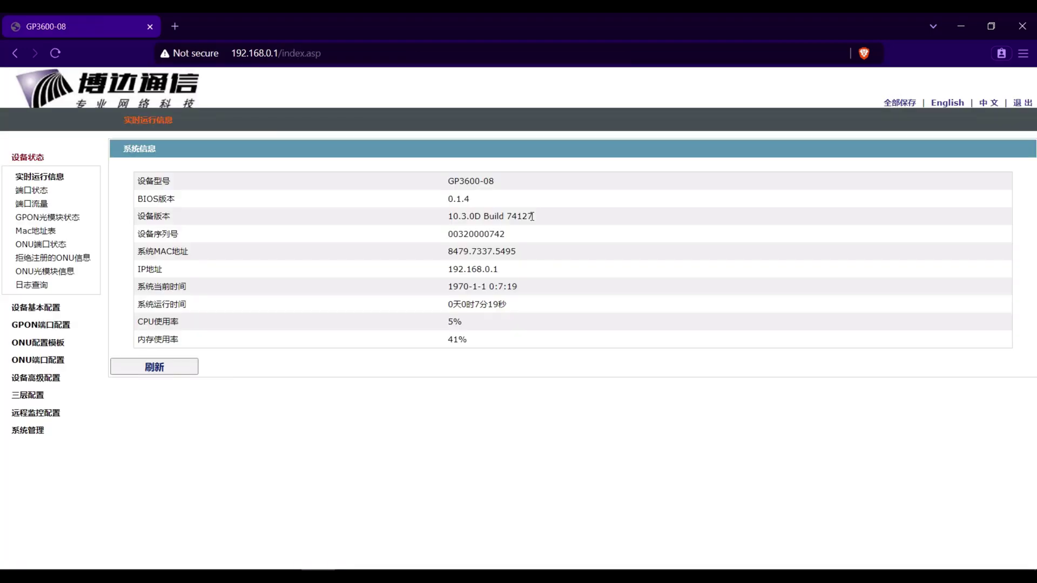
click(939, 104)
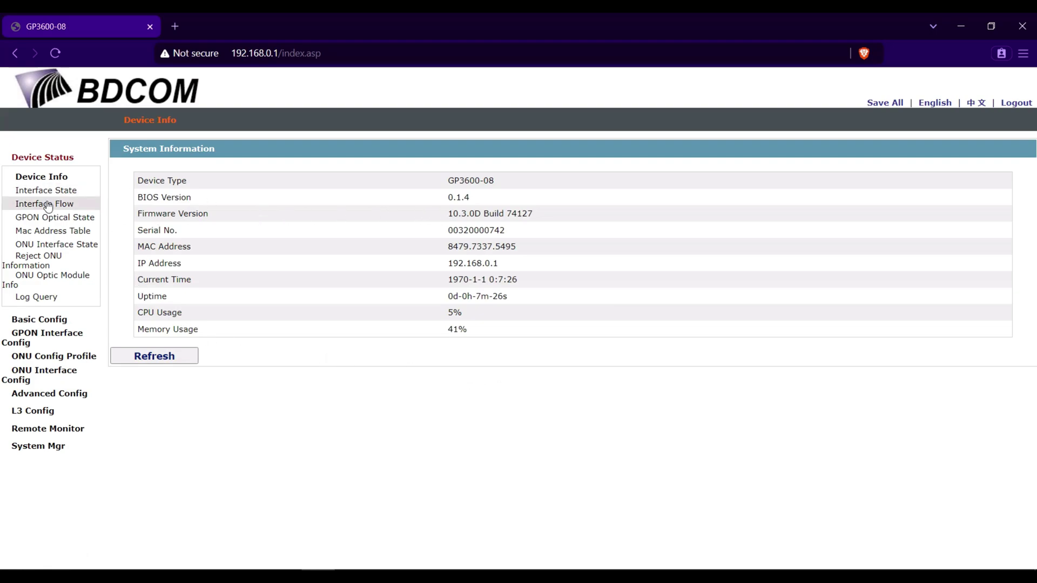
Change the OLT hostname from Switch to JAT-OLT in Basic Config and apply it.
click(58, 322)
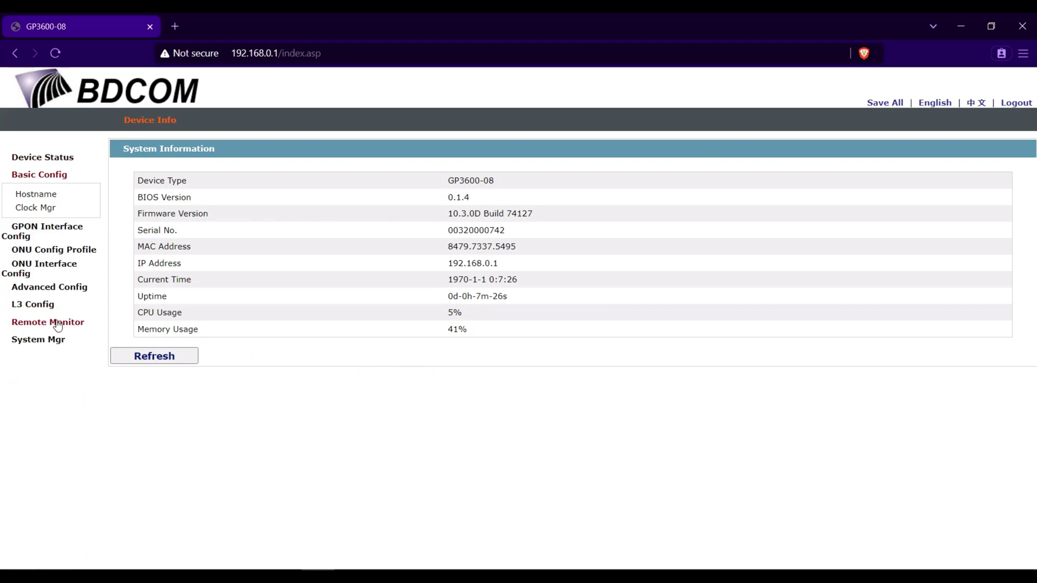
click(40, 196)
double_click(510, 191)
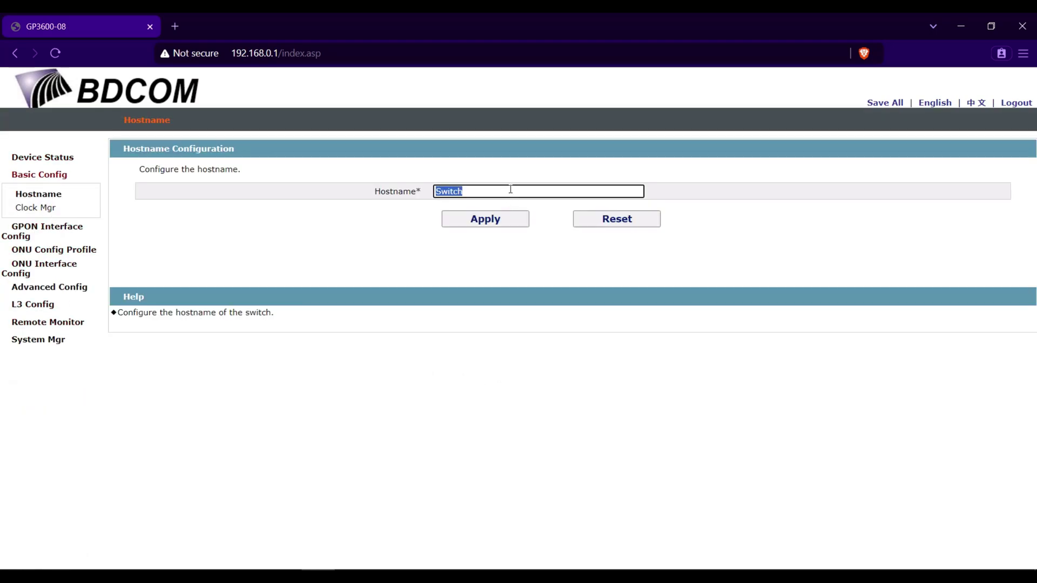
text(JAT-OLT)
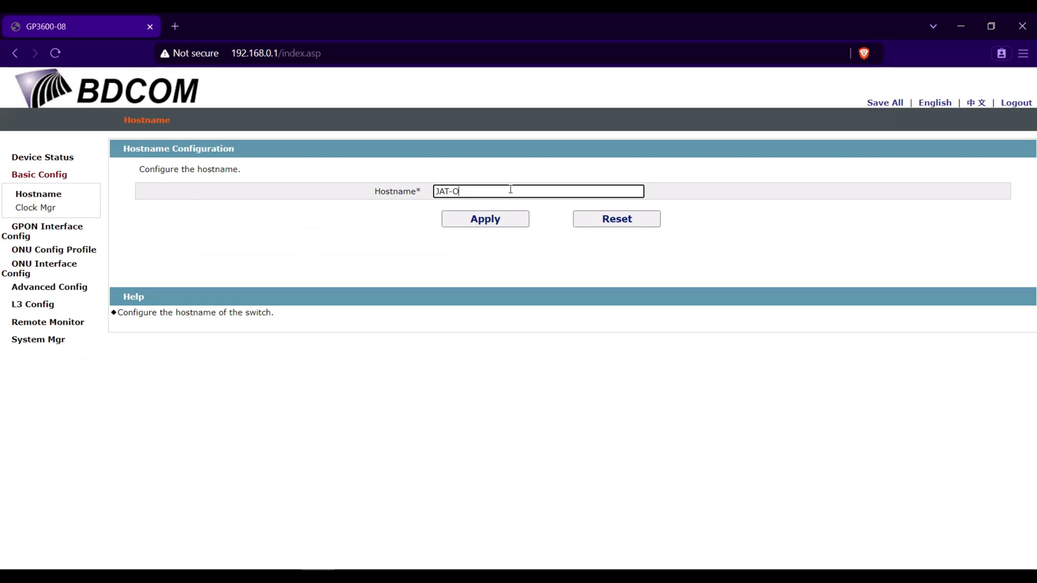
click(501, 219)
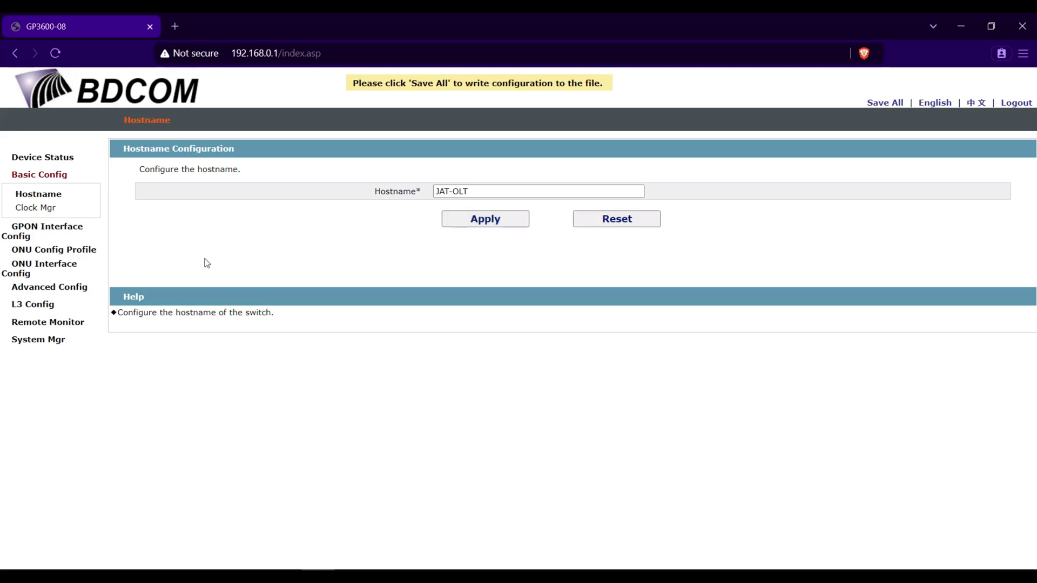
click(30, 287)
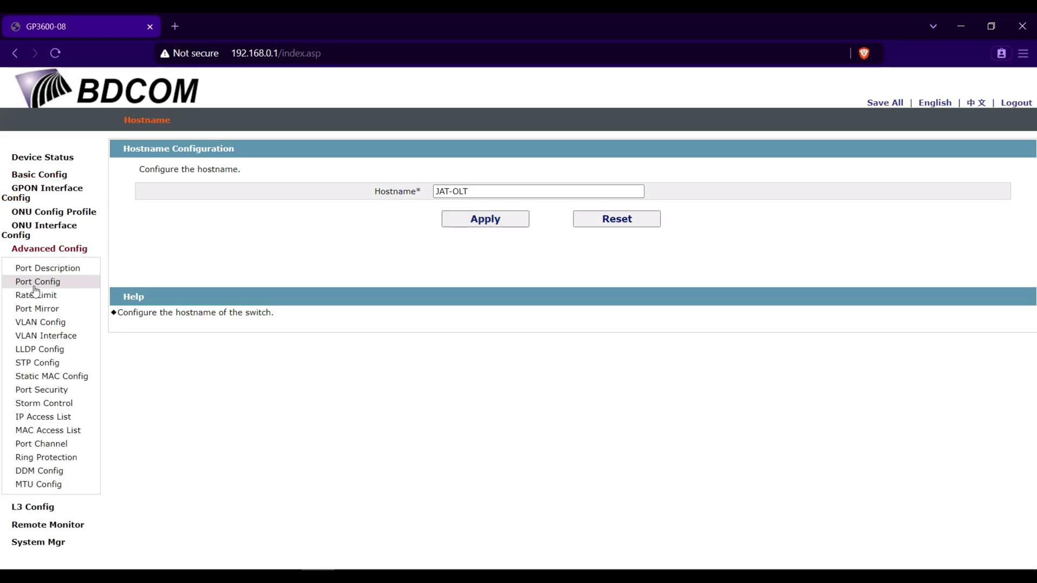
In Port Config, set ports g0/1–g0/8 and tg0/1–tg0/4 to status Up.
click(81, 285)
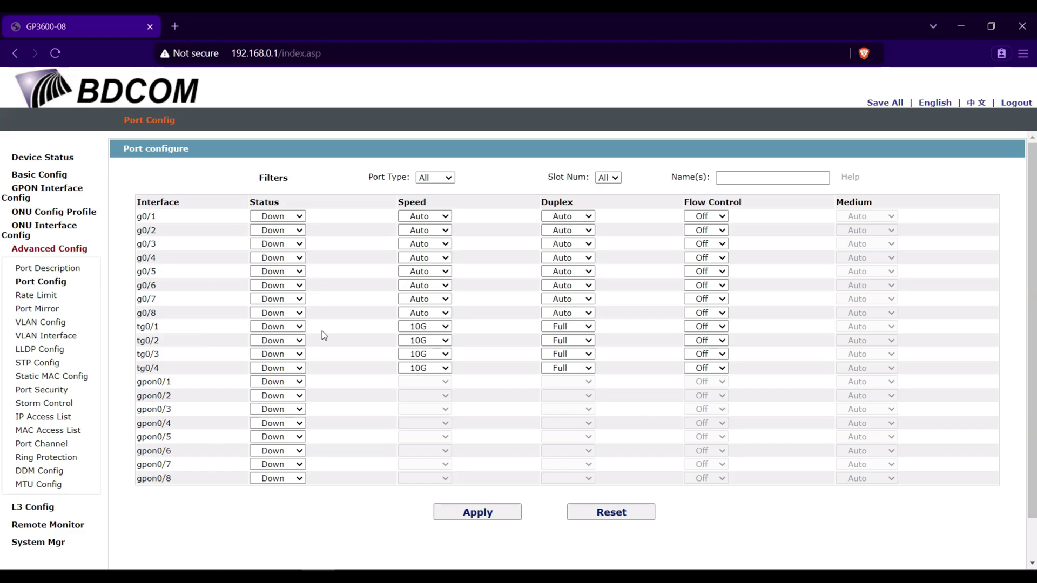
click(291, 216)
click(292, 229)
click(291, 230)
click(289, 243)
click(291, 244)
click(288, 257)
click(289, 258)
click(288, 272)
click(288, 271)
click(288, 285)
click(287, 285)
click(286, 298)
click(285, 299)
click(281, 313)
click(280, 313)
click(277, 327)
click(275, 327)
click(275, 340)
click(274, 341)
click(275, 354)
click(275, 354)
click(271, 366)
click(271, 368)
click(271, 381)
Set gpon0/1–gpon0/8 to status Up, then apply and confirm the port changes.
click(271, 382)
click(270, 396)
click(270, 396)
click(268, 409)
click(269, 410)
click(270, 423)
click(272, 424)
click(273, 438)
click(273, 437)
click(272, 452)
click(272, 451)
click(270, 464)
click(269, 478)
click(267, 481)
click(268, 492)
click(478, 513)
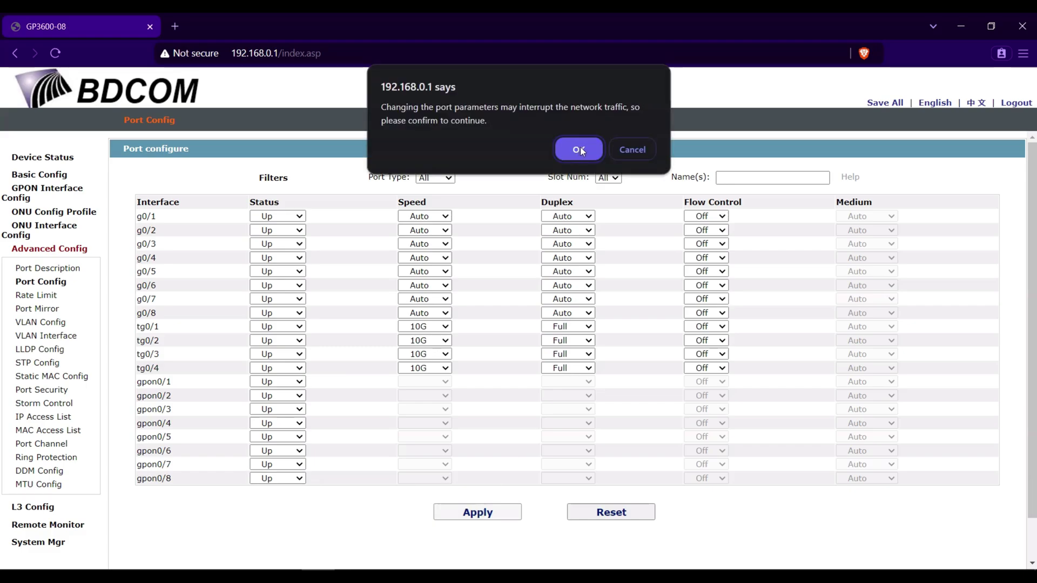
click(580, 148)
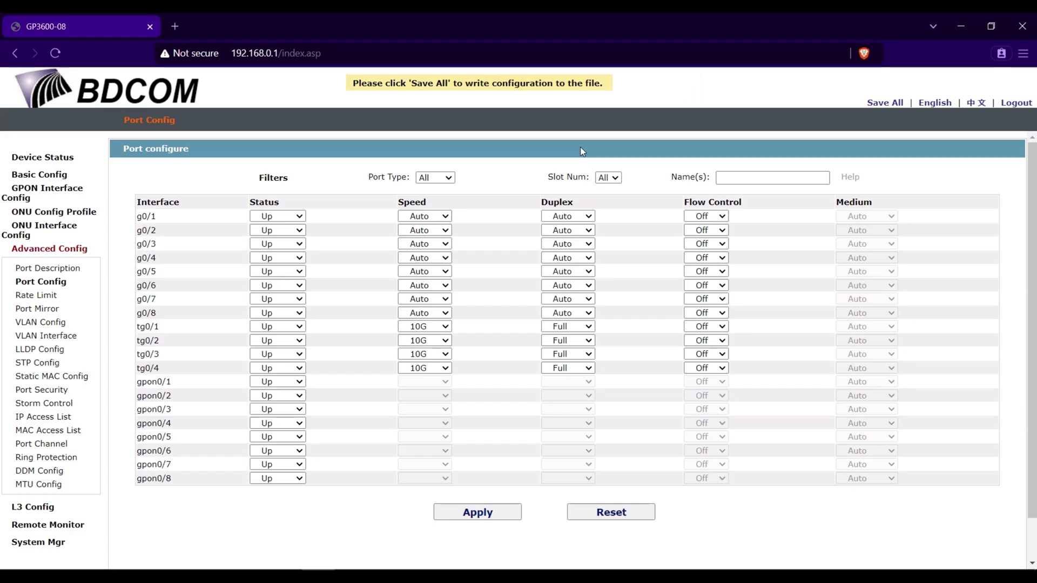
Batch-add VLANs 101-102 and 1000, then return to the VLAN list.
click(64, 327)
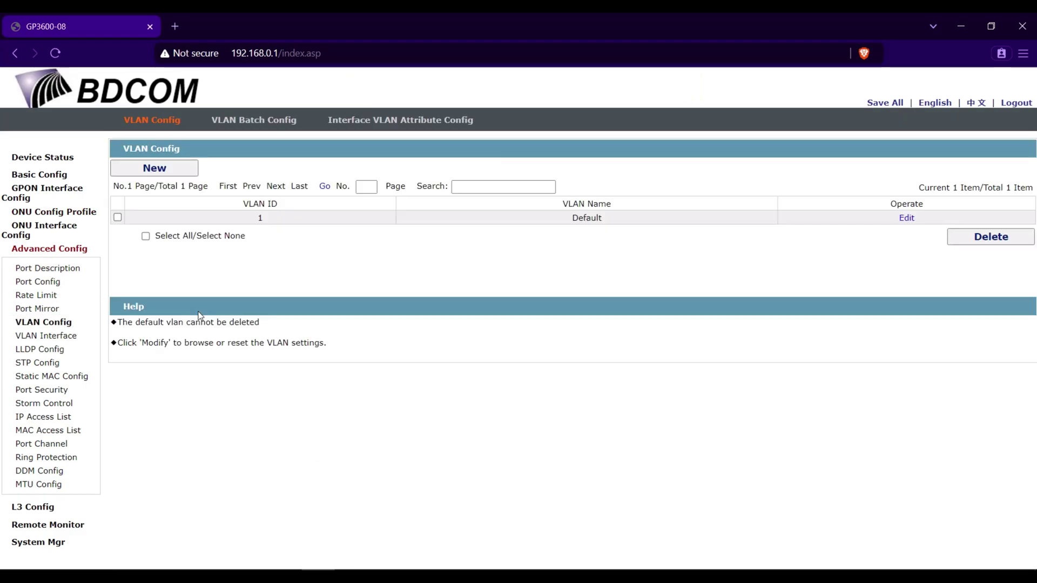
click(262, 126)
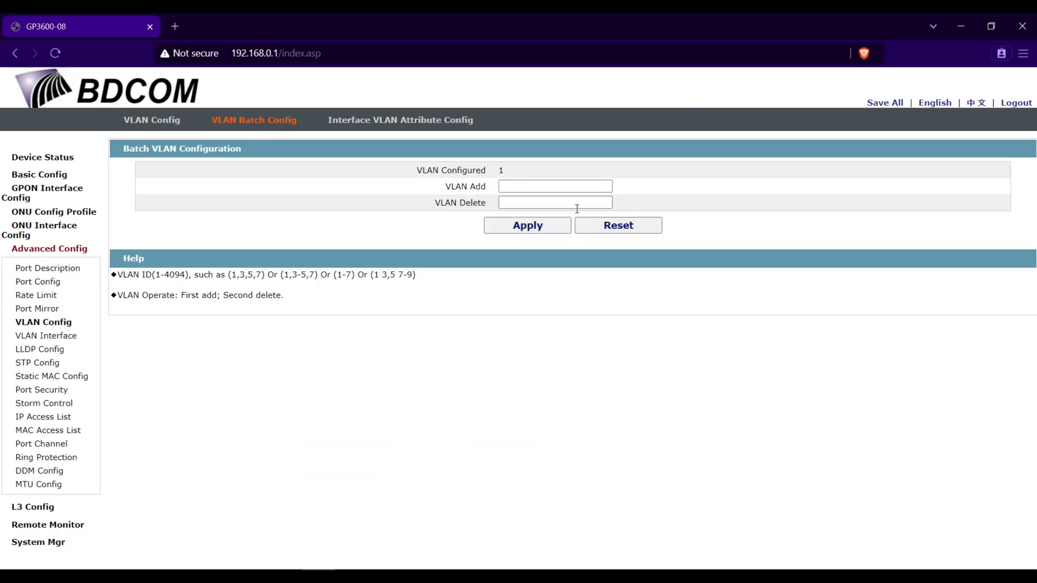
click(515, 188)
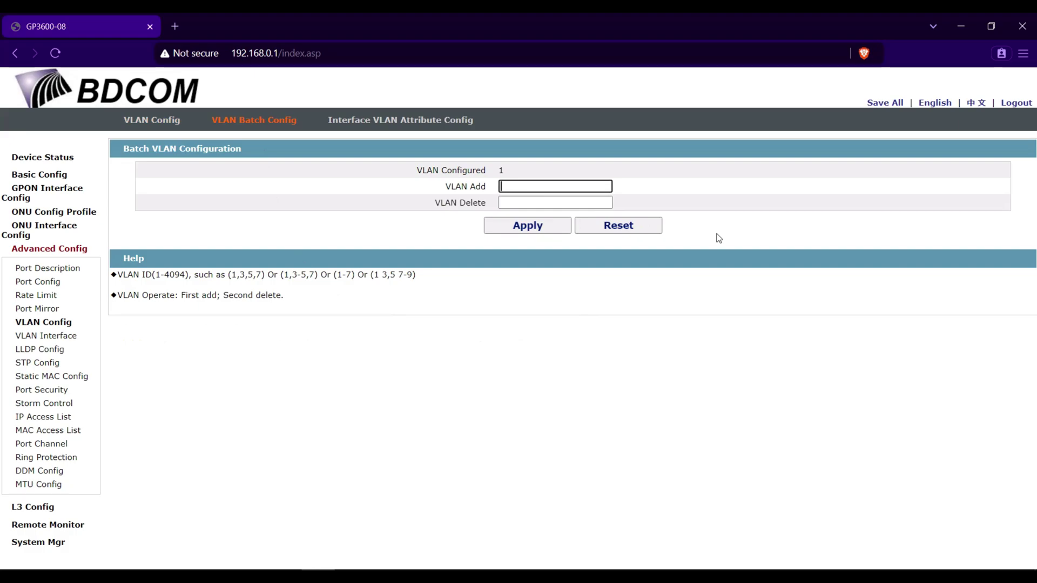
text(1000,101,102)
click(546, 225)
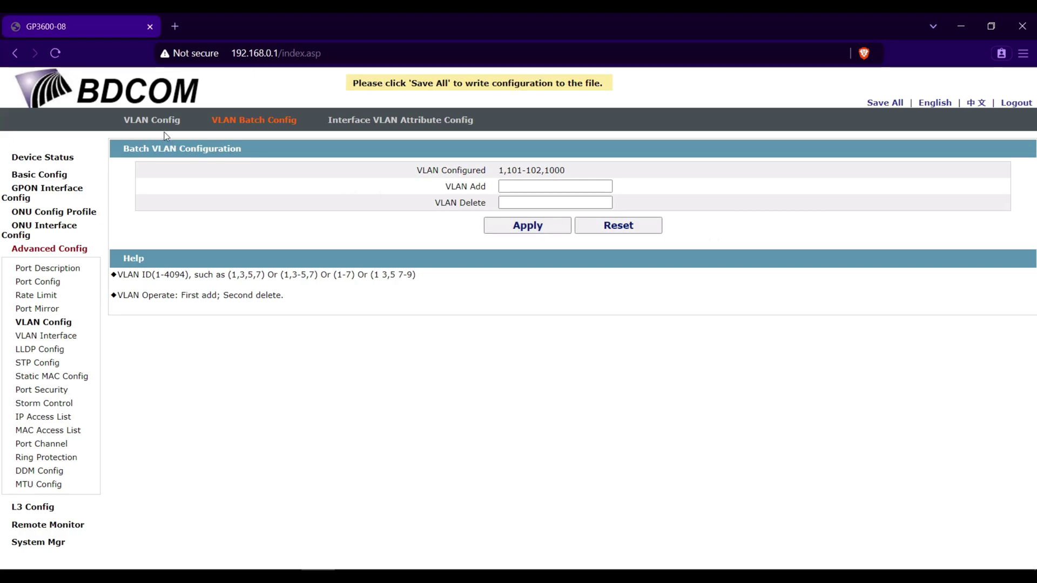
click(155, 122)
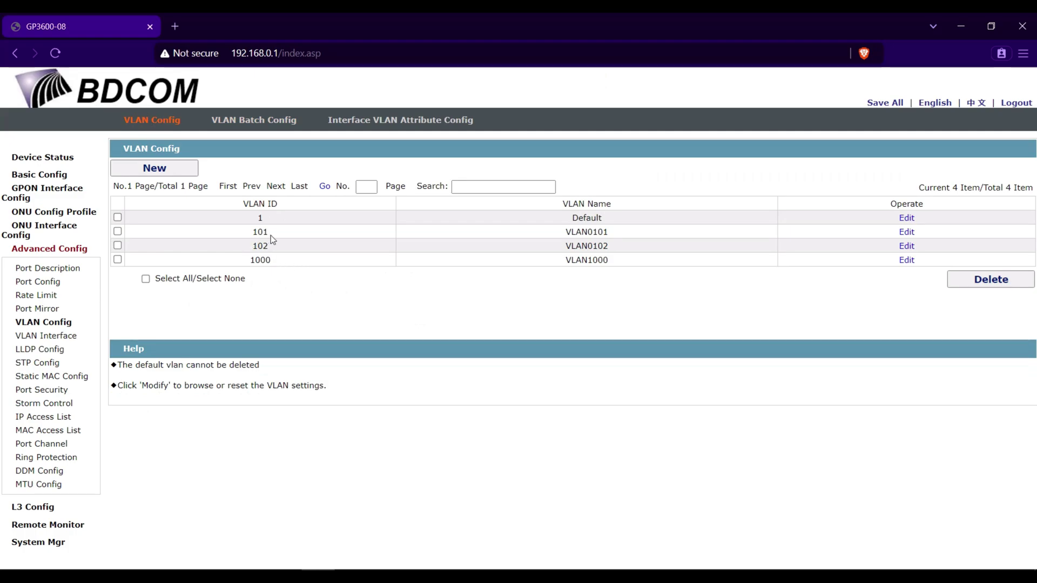
Open VLAN 101's port membership editor and locate the gpon0/1–gpon0/8 rows.
double_click(264, 232)
click(299, 272)
click(906, 232)
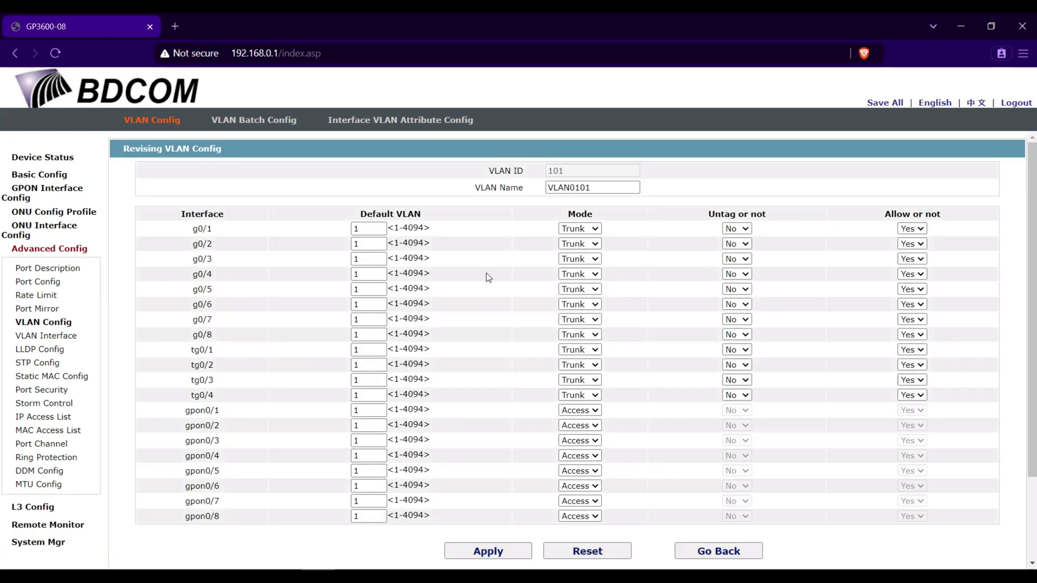
scroll(415, 377, down, 2)
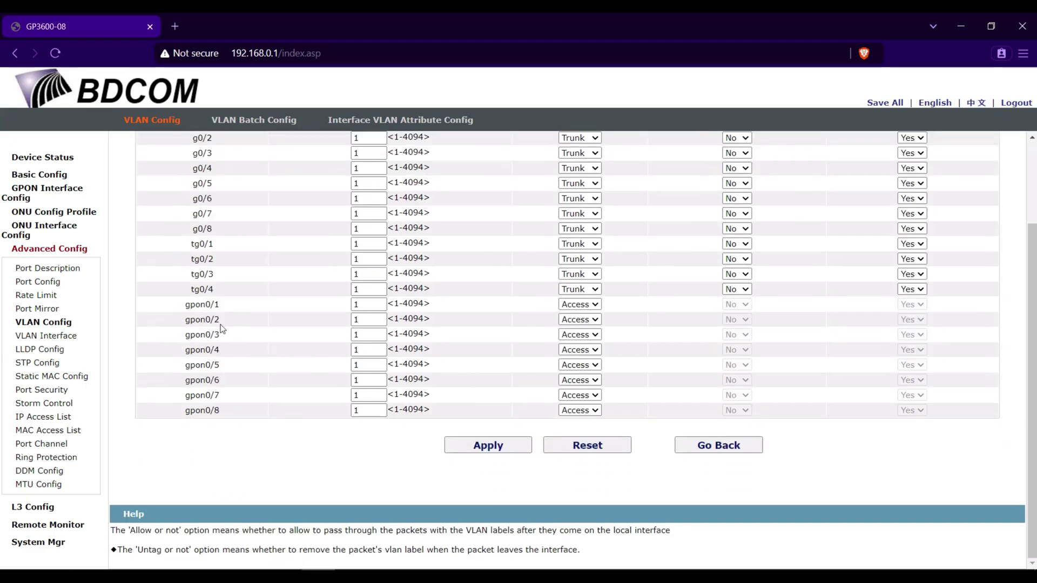
drag(222, 305, 173, 342)
drag(240, 410, 169, 310)
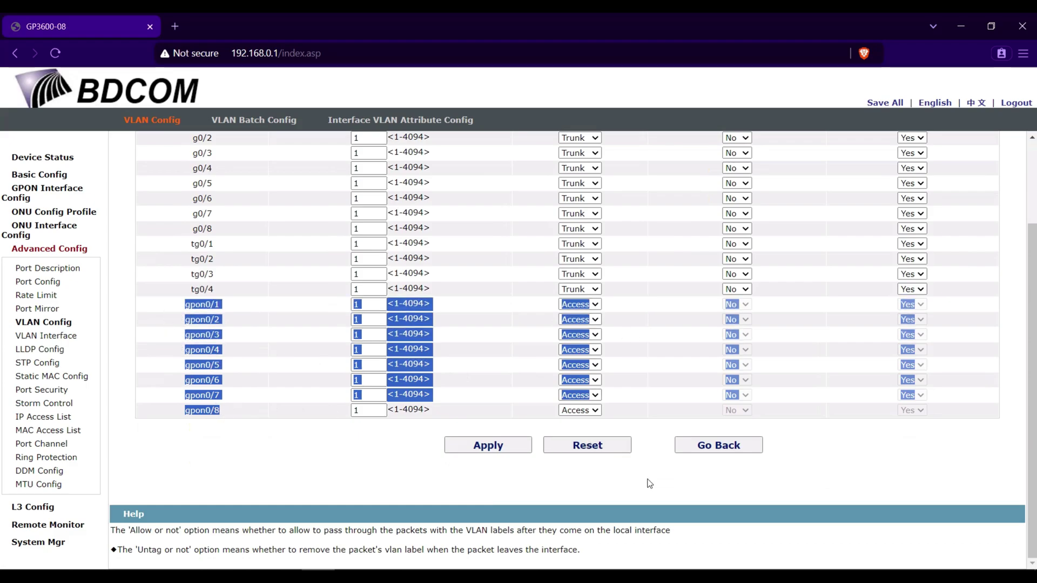
Change gpon0/1 through gpon0/8 from Access to Trunk mode and apply.
click(580, 304)
click(573, 335)
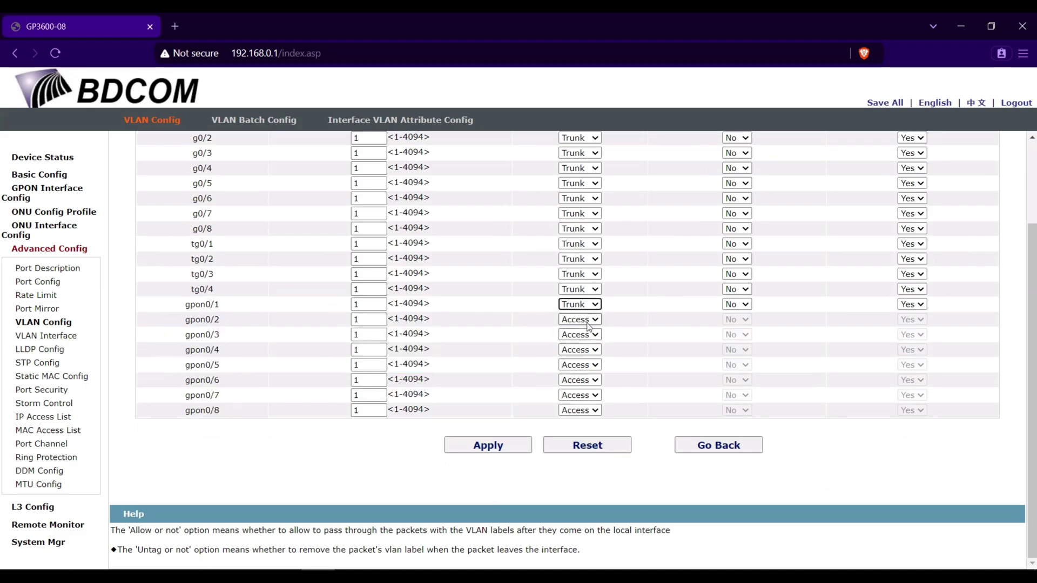
click(580, 319)
click(586, 349)
click(584, 334)
click(574, 365)
click(583, 349)
click(573, 380)
click(587, 365)
click(573, 395)
click(585, 380)
click(590, 415)
click(586, 395)
click(573, 426)
click(586, 410)
click(574, 441)
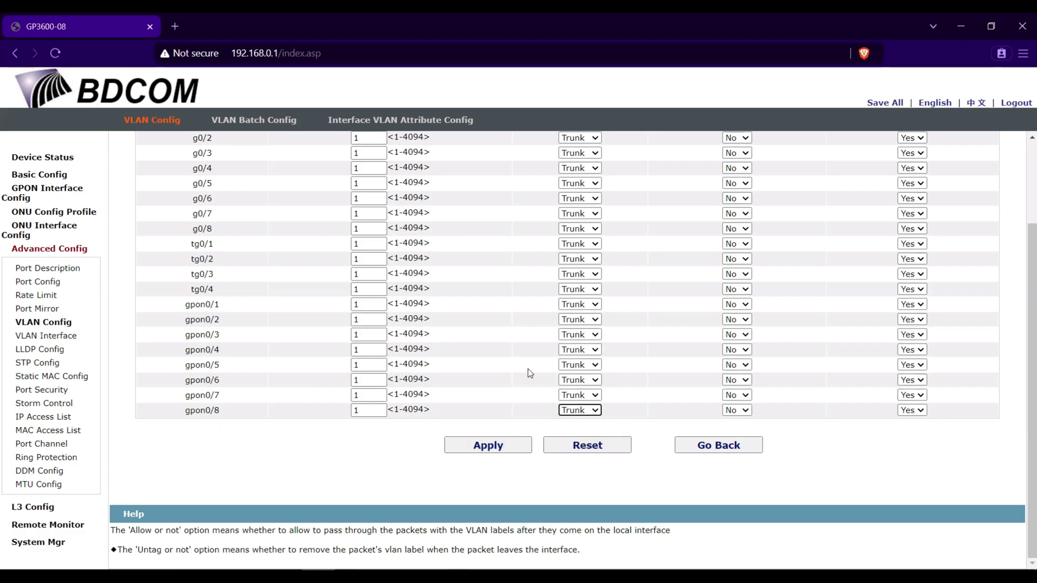
scroll(528, 372, up, 1)
scroll(528, 378, down, 1)
click(496, 452)
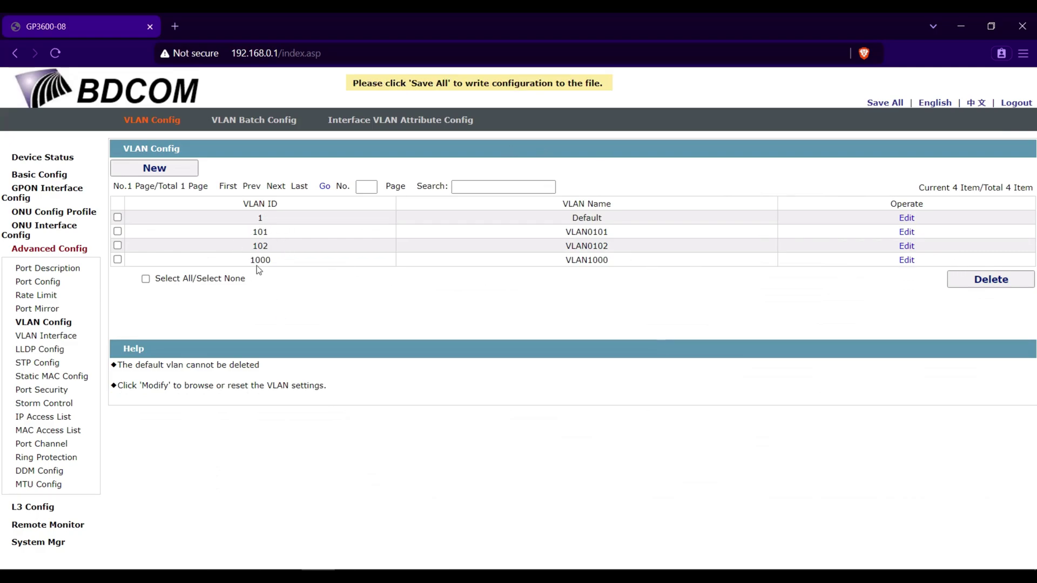
click(904, 249)
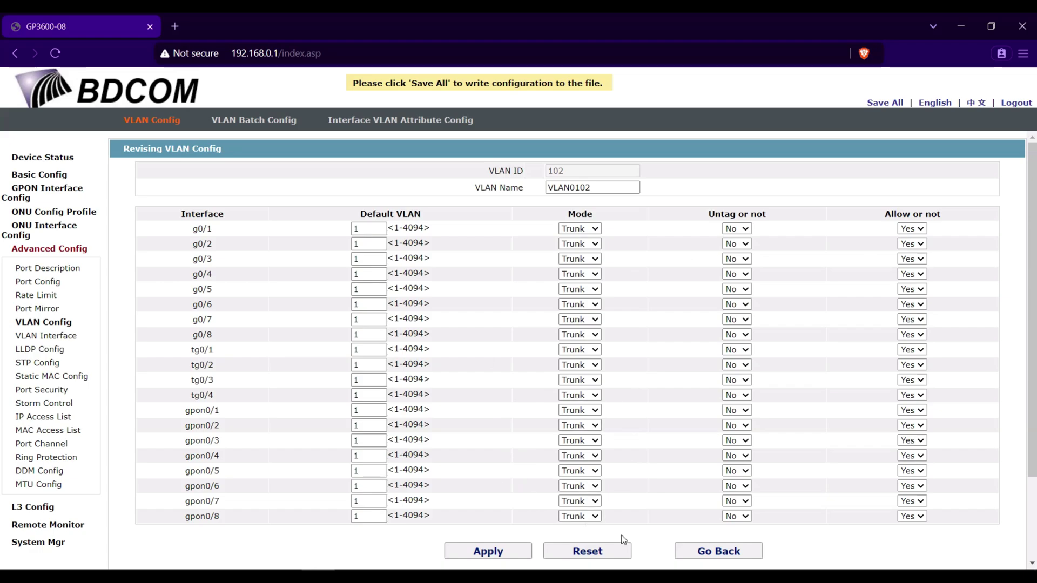
scroll(623, 538, down, 2)
click(724, 449)
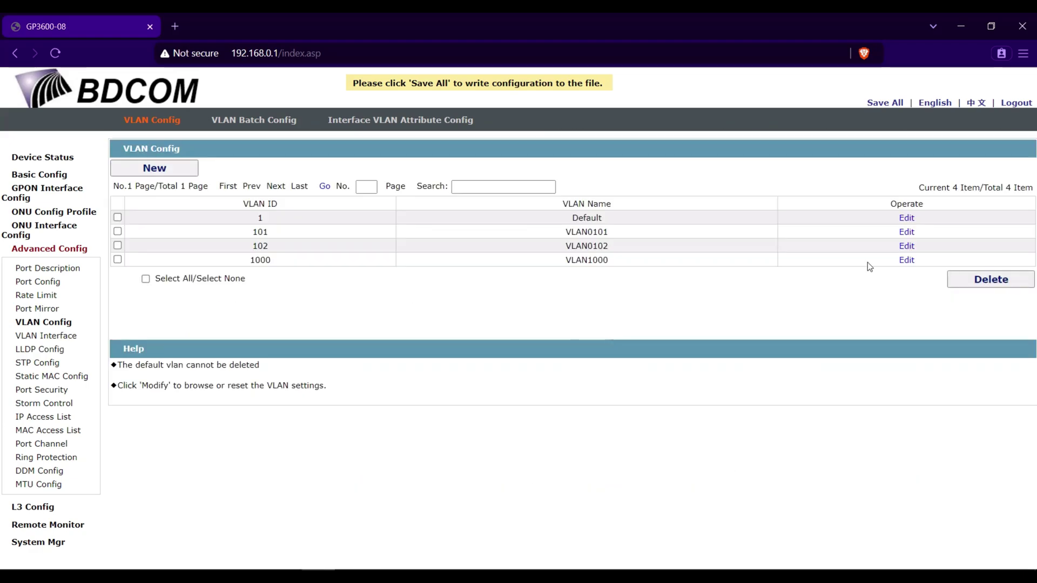
click(905, 260)
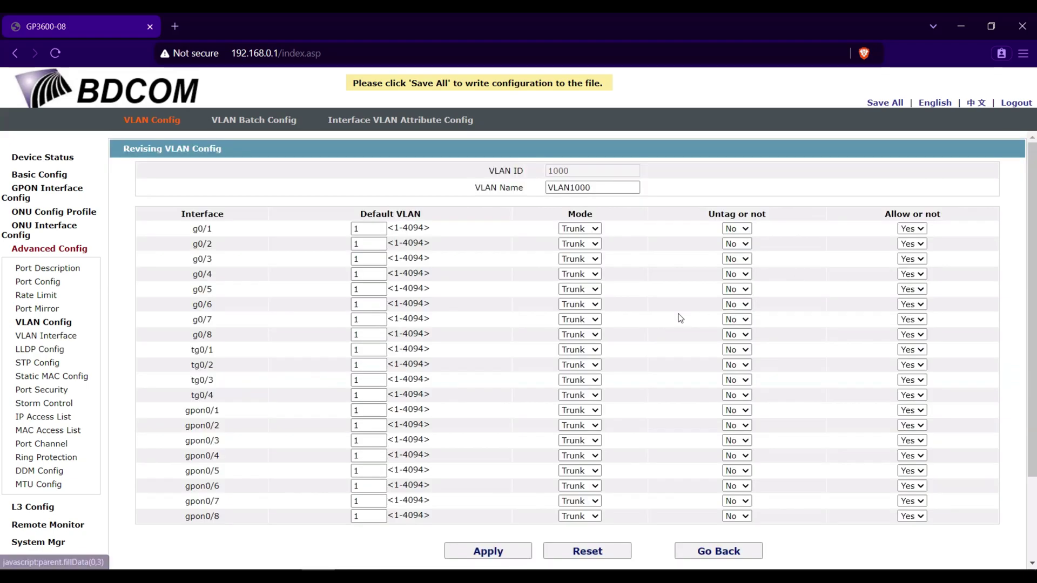
scroll(678, 319, down, 3)
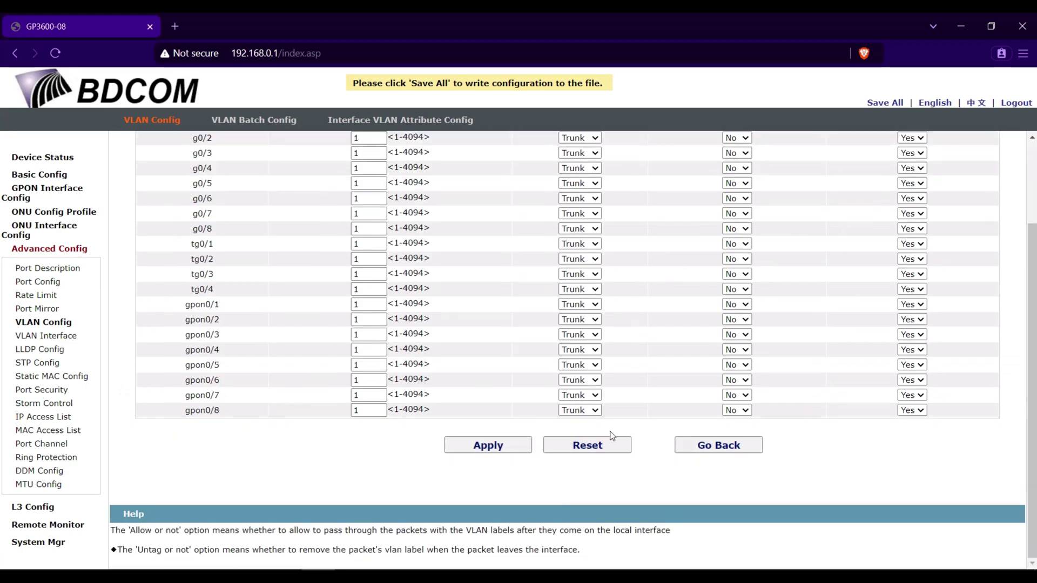
click(726, 446)
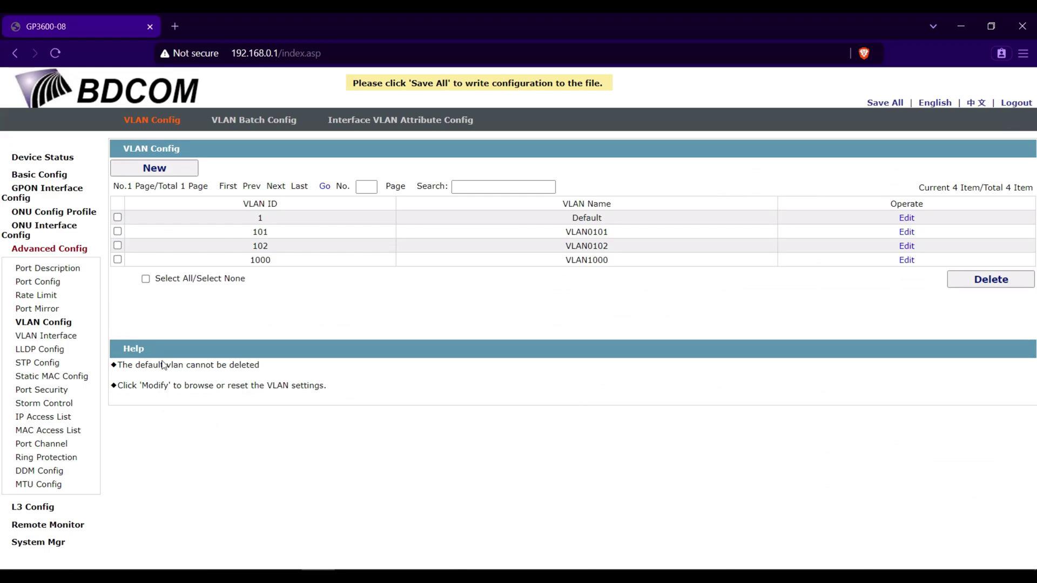
Show the empty ONU VLAN Profile List under ONU Config Profile.
click(72, 215)
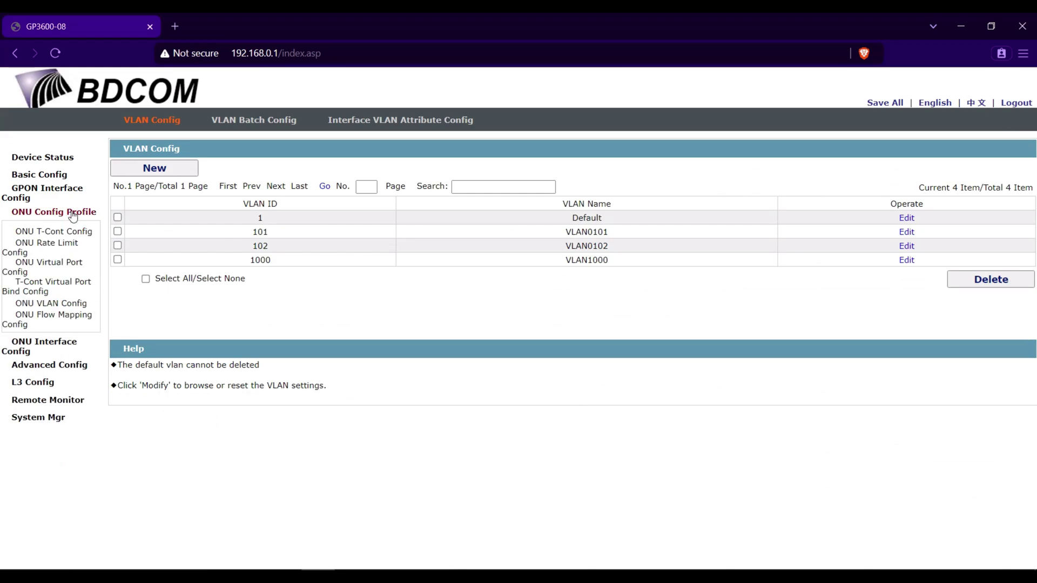
click(68, 309)
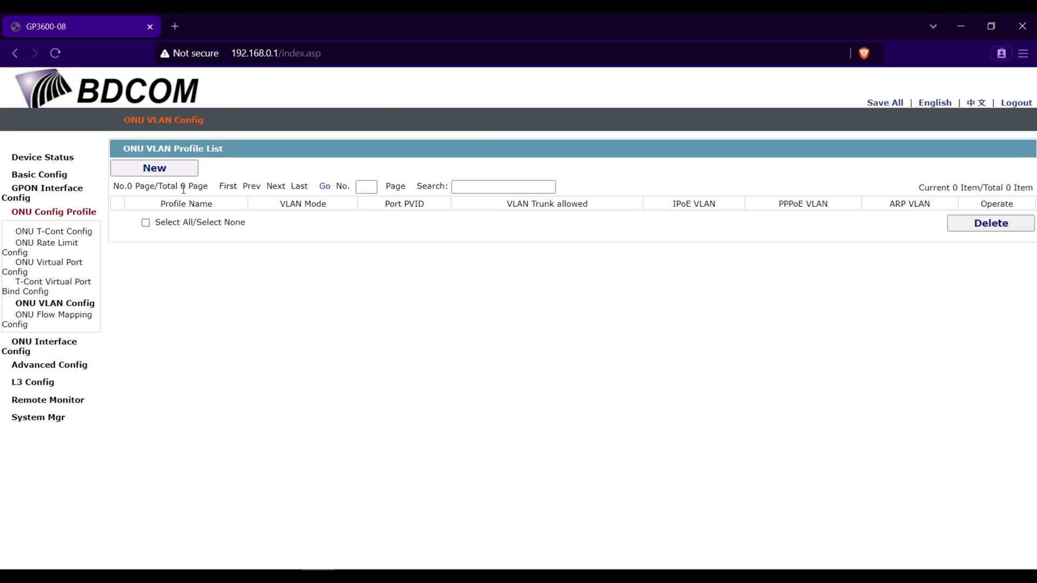
Create ONU VLAN profile PPPoE with VLAN mode tag and Port PVID 101.
click(181, 172)
click(614, 170)
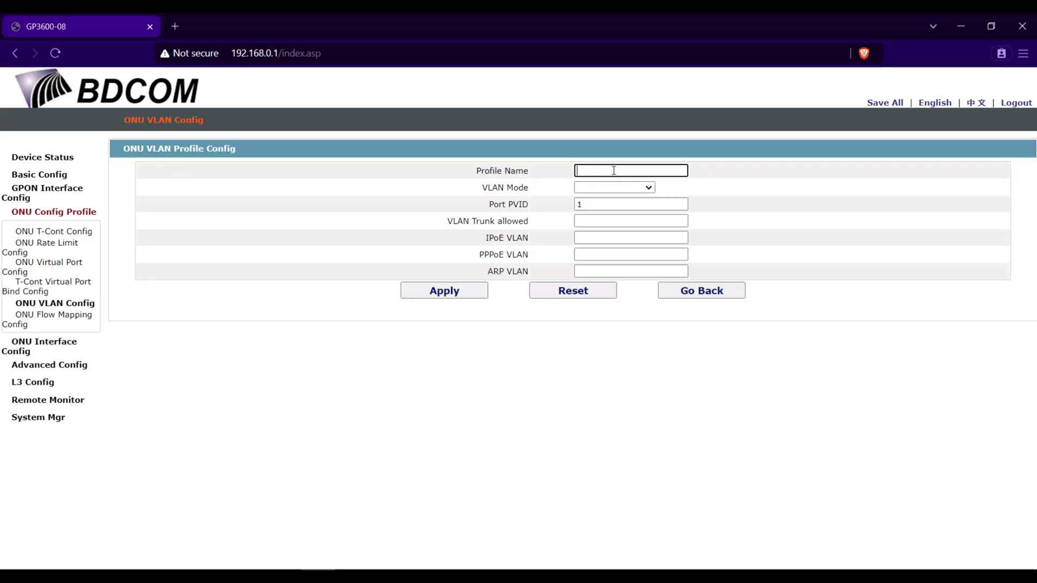
text(PPPoE)
click(593, 188)
click(591, 214)
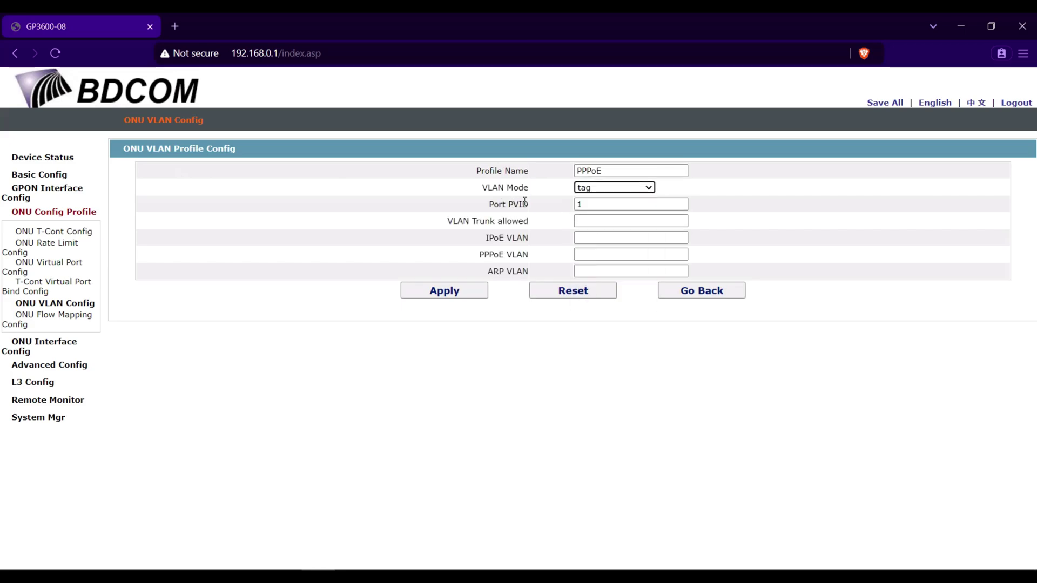
drag(534, 208, 488, 205)
click(593, 206)
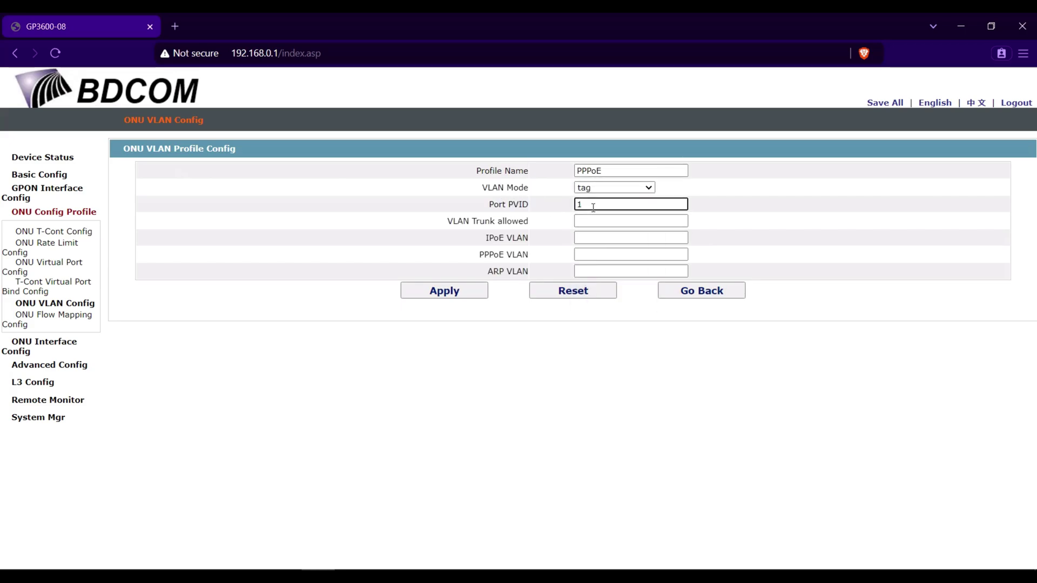
text(101)
click(460, 289)
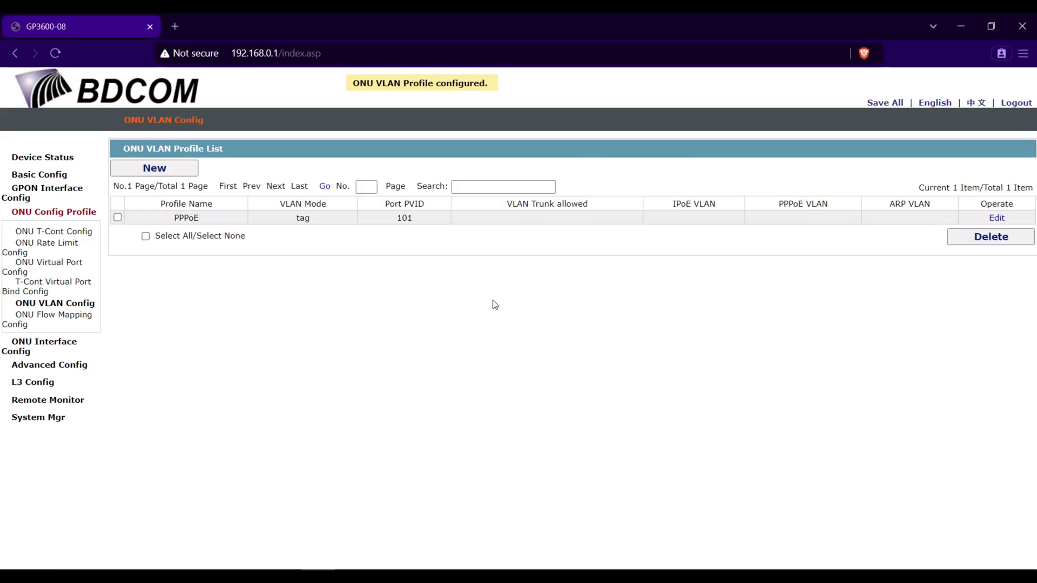
Create ONU VLAN profile Hotspot with VLAN mode tag and Port PVID 102.
click(174, 179)
click(590, 169)
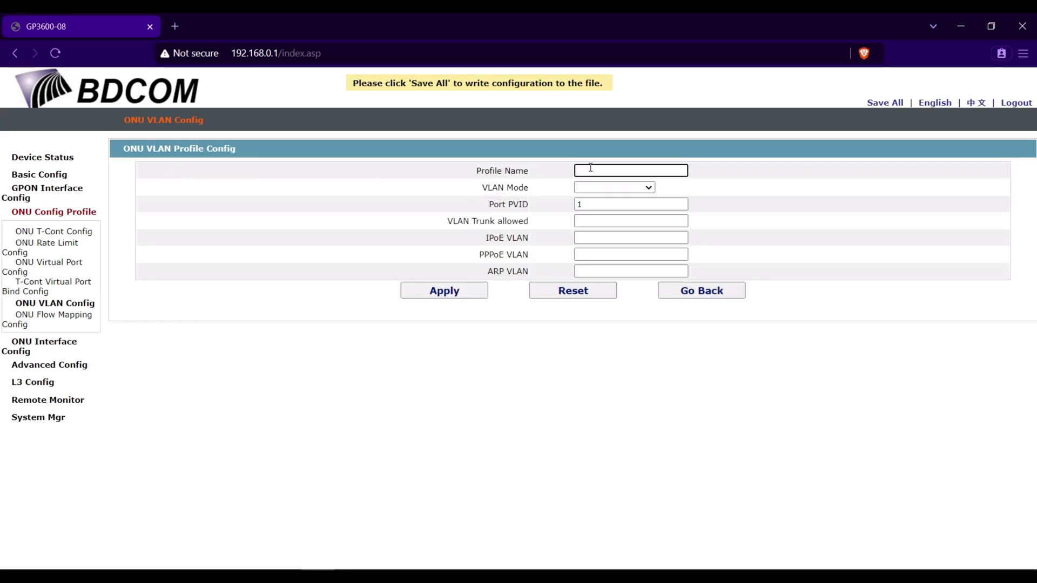
text(Hotspot)
click(605, 189)
click(599, 220)
double_click(606, 205)
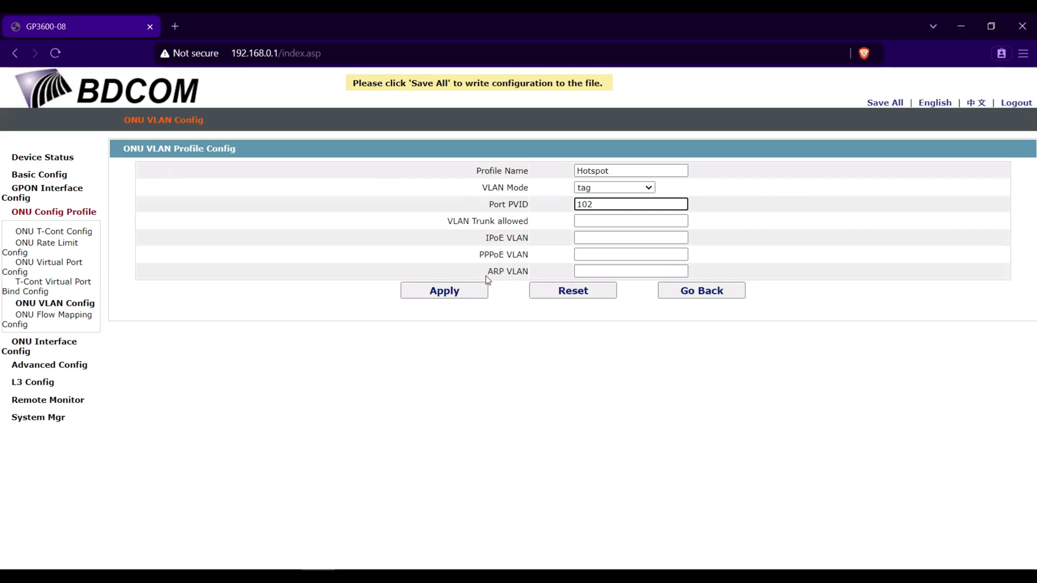
click(478, 292)
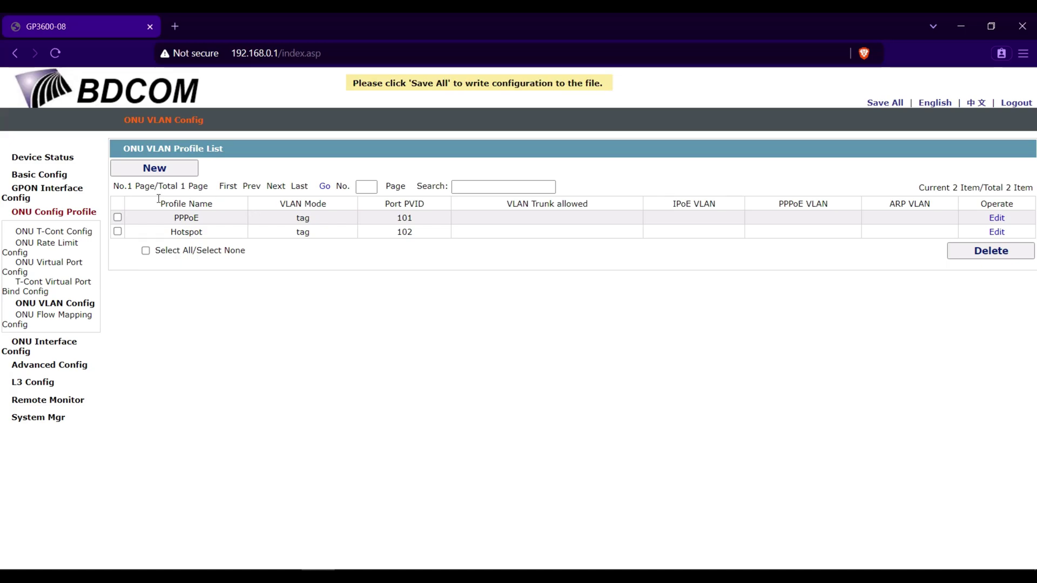
Check ONU Discover Mode under GPON Interface Config, keeping gpon0/1 on Auto.
click(61, 198)
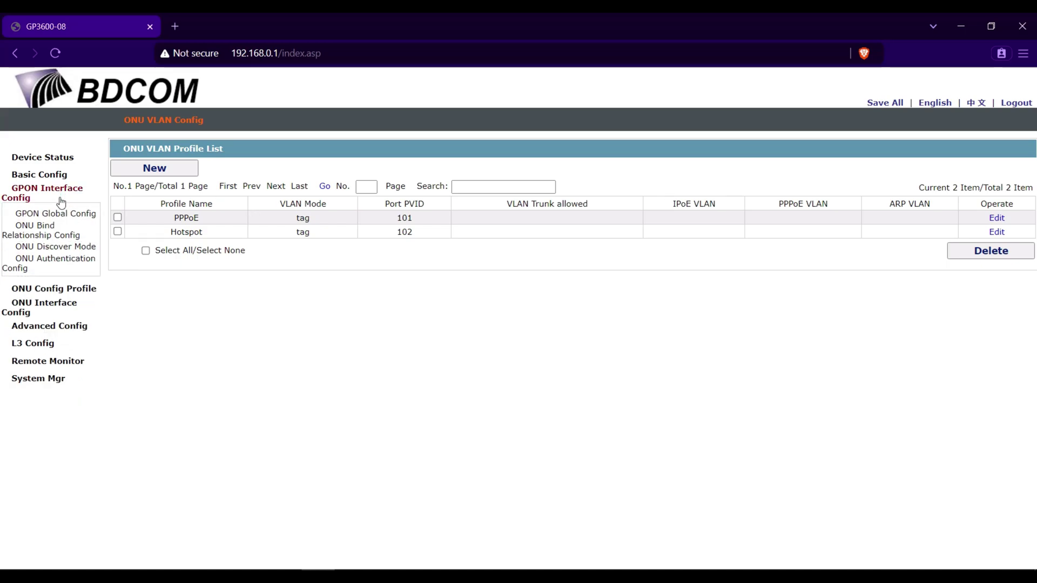
click(35, 250)
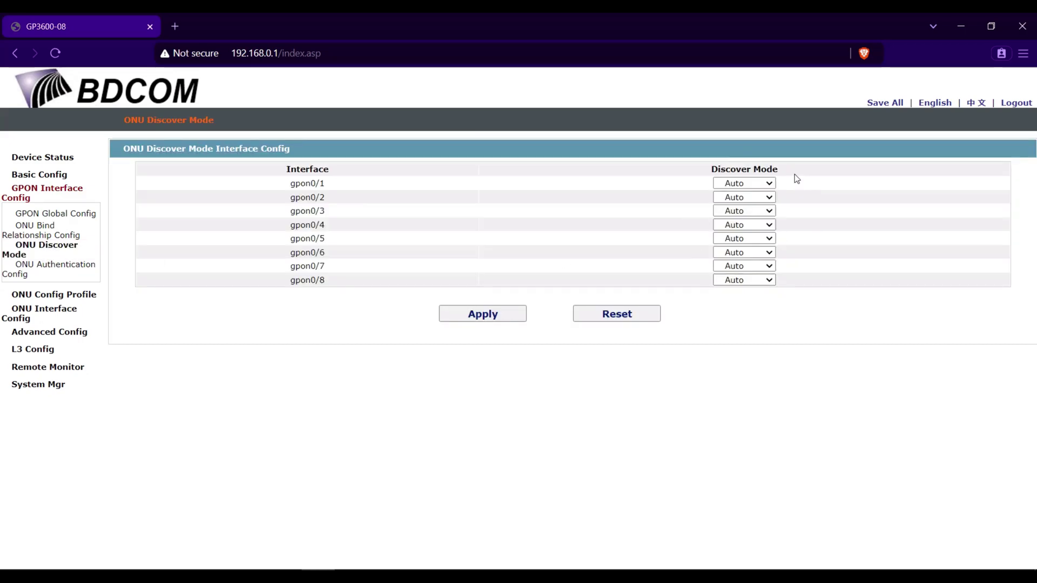
click(744, 184)
click(744, 195)
Keep ONU authentication Disabled for gpon0/1 and apply the authentication settings.
click(36, 276)
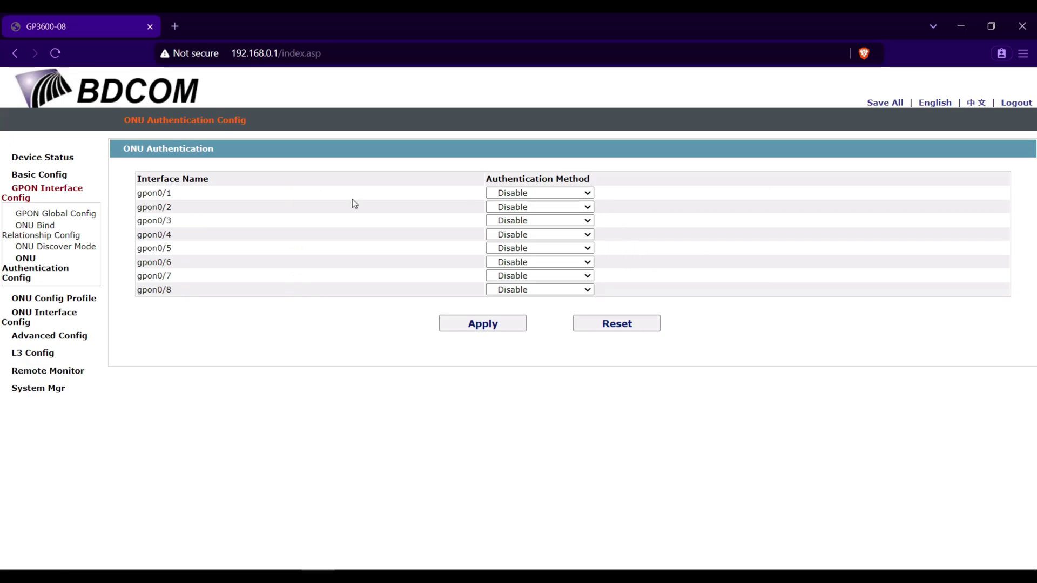
drag(597, 182, 483, 181)
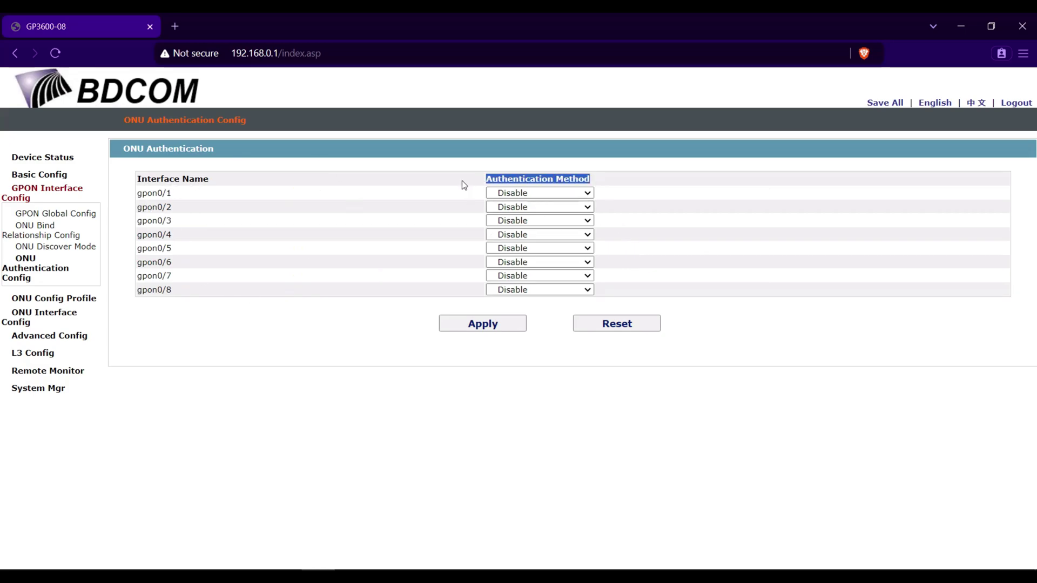
click(532, 195)
click(533, 196)
click(533, 195)
click(532, 204)
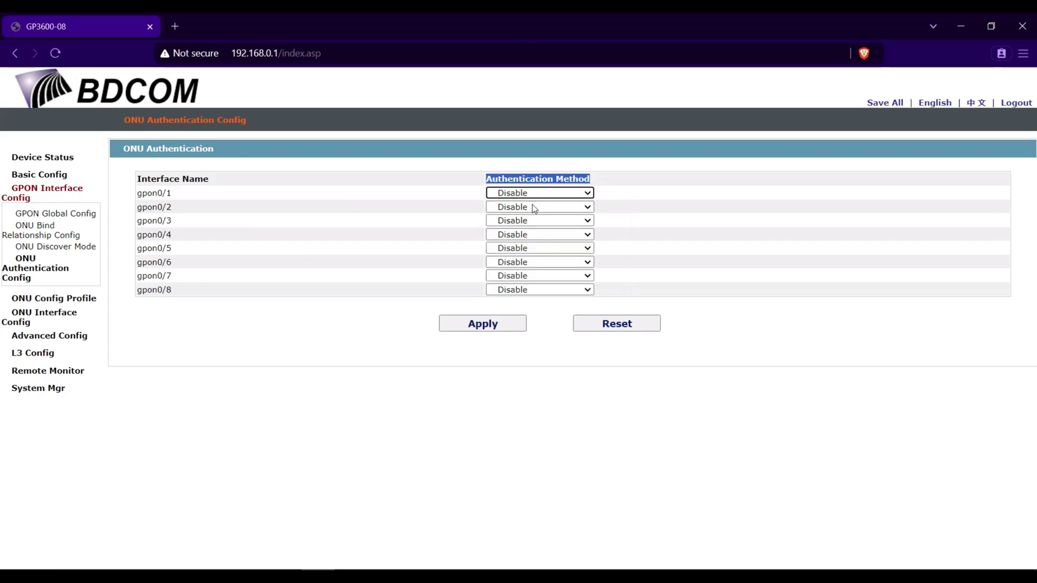
click(461, 325)
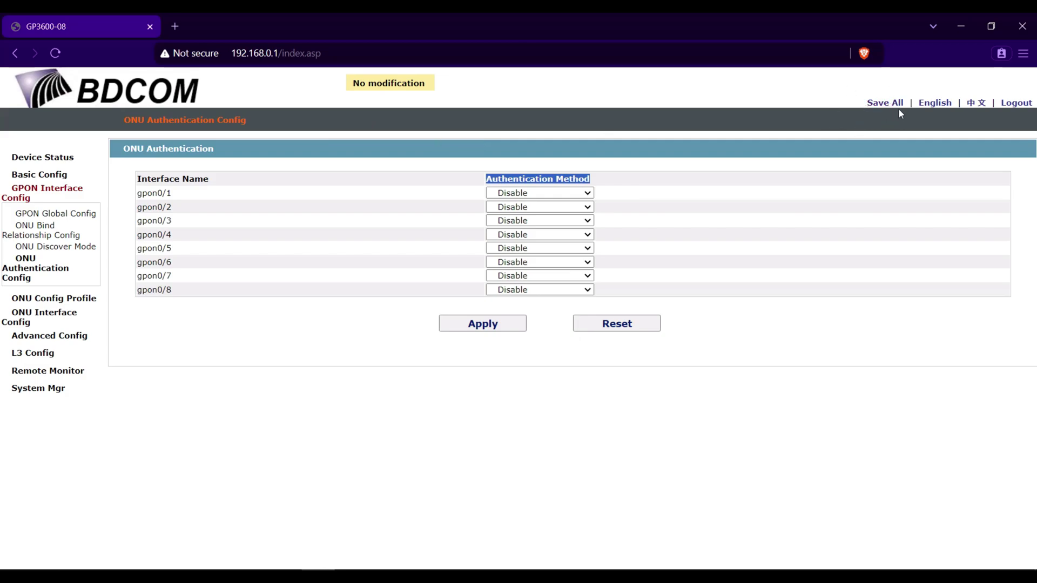
click(884, 103)
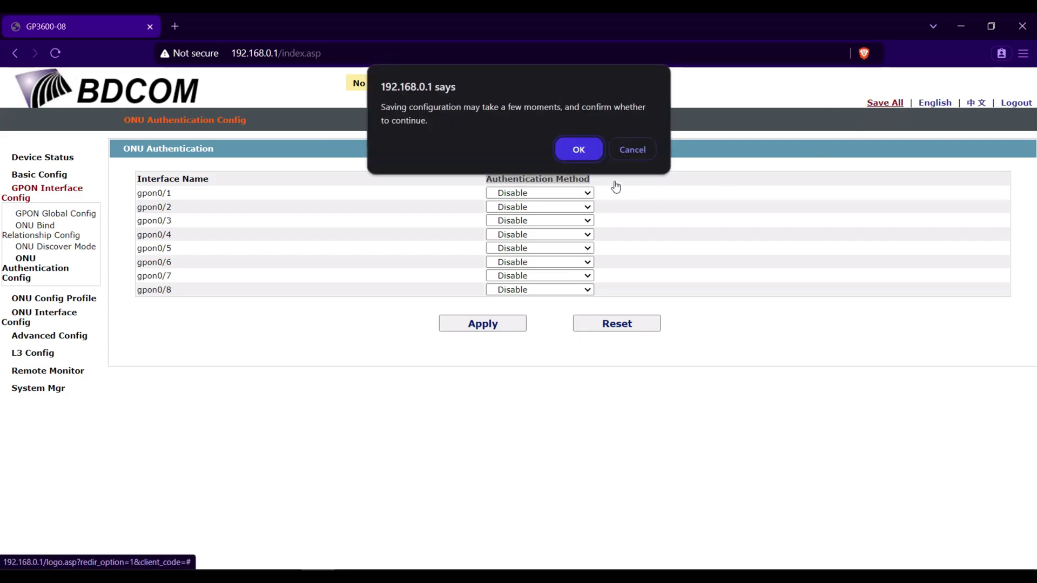
click(581, 149)
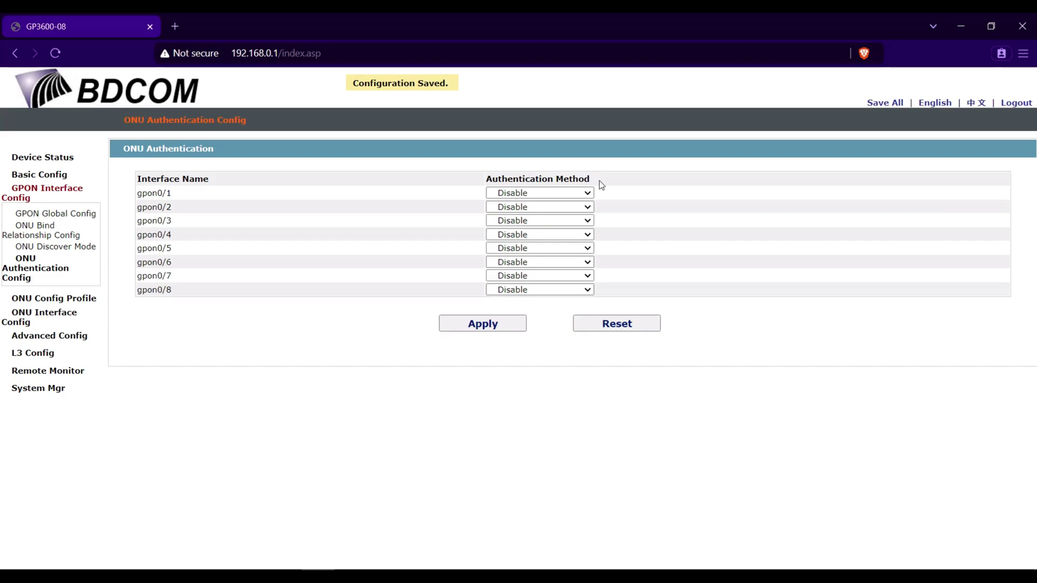
click(285, 575)
scroll(595, 429, down, 4)
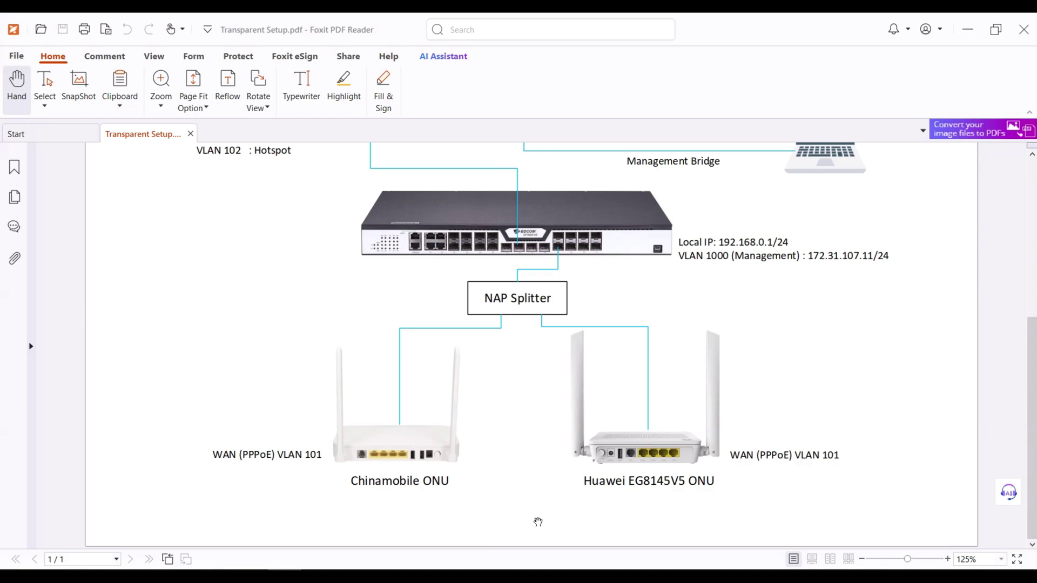
key(alt+Tab)
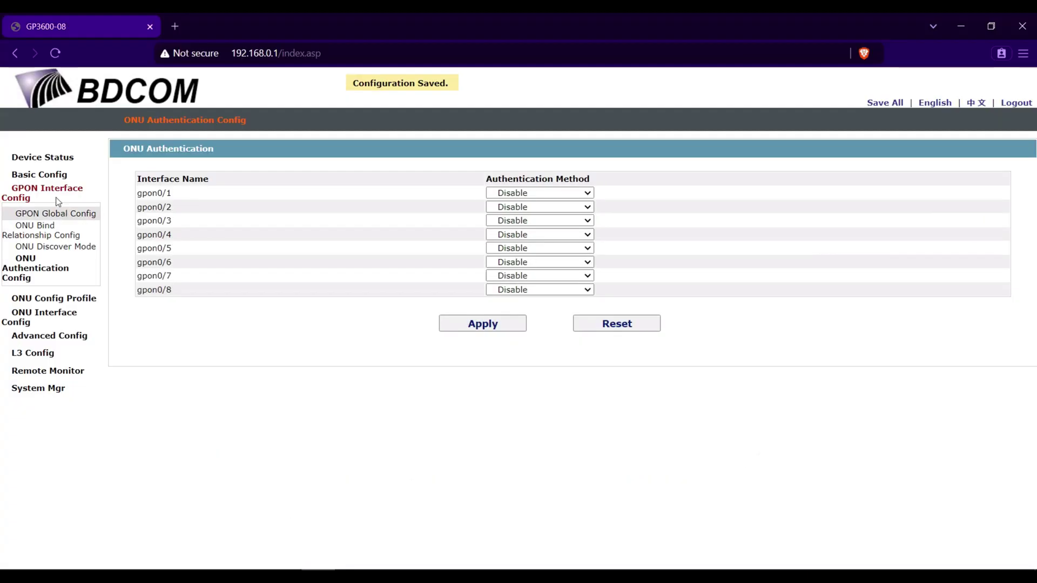
Open the ONU Interface State list and review GPON0/7:1's details: HWTC vendor, EG8145V5 equipment ID.
click(45, 159)
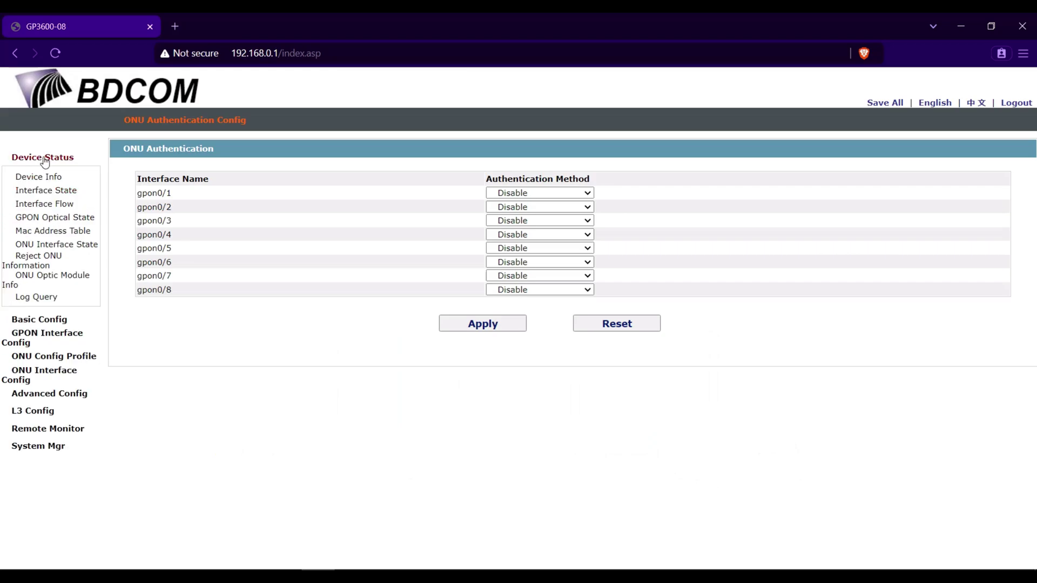
click(82, 248)
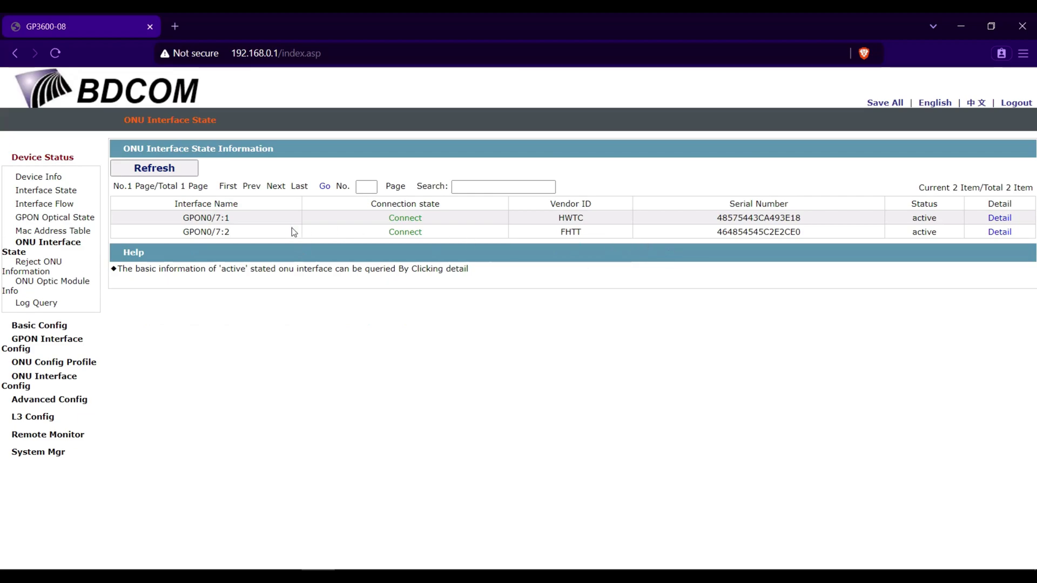
drag(589, 218, 515, 220)
click(1002, 219)
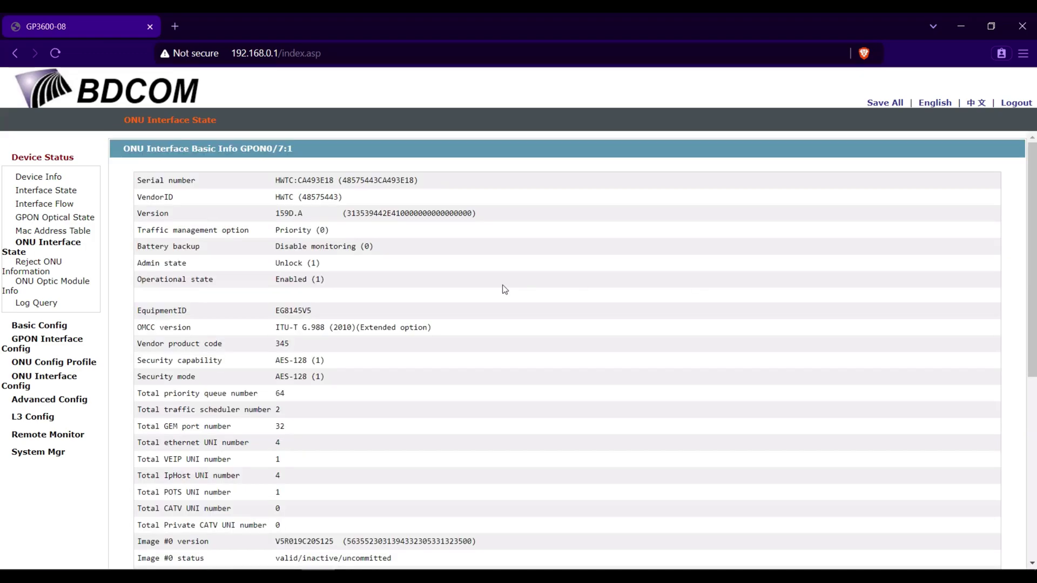
scroll(503, 286, down, 6)
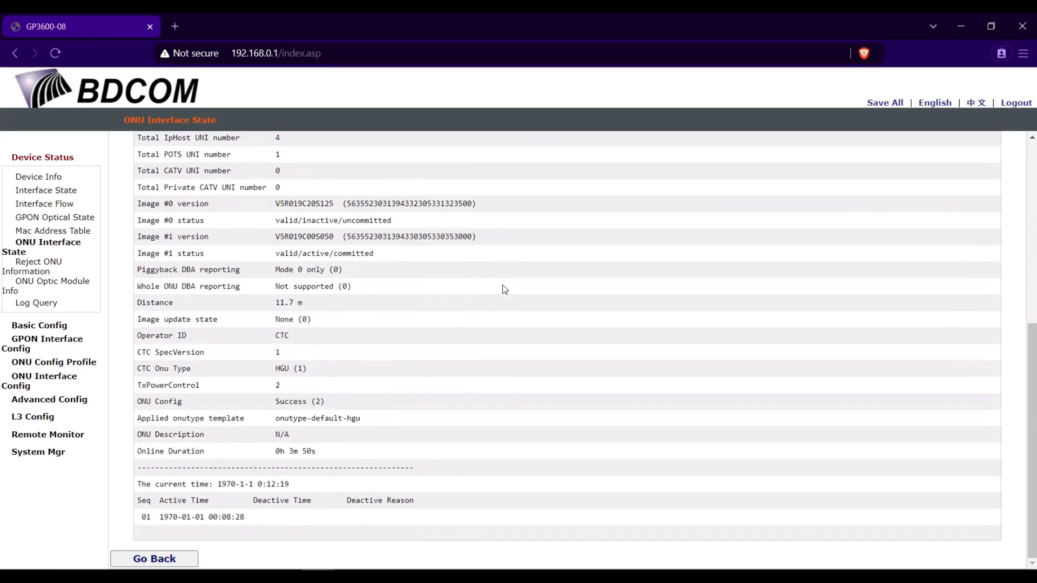
scroll(502, 286, up, 6)
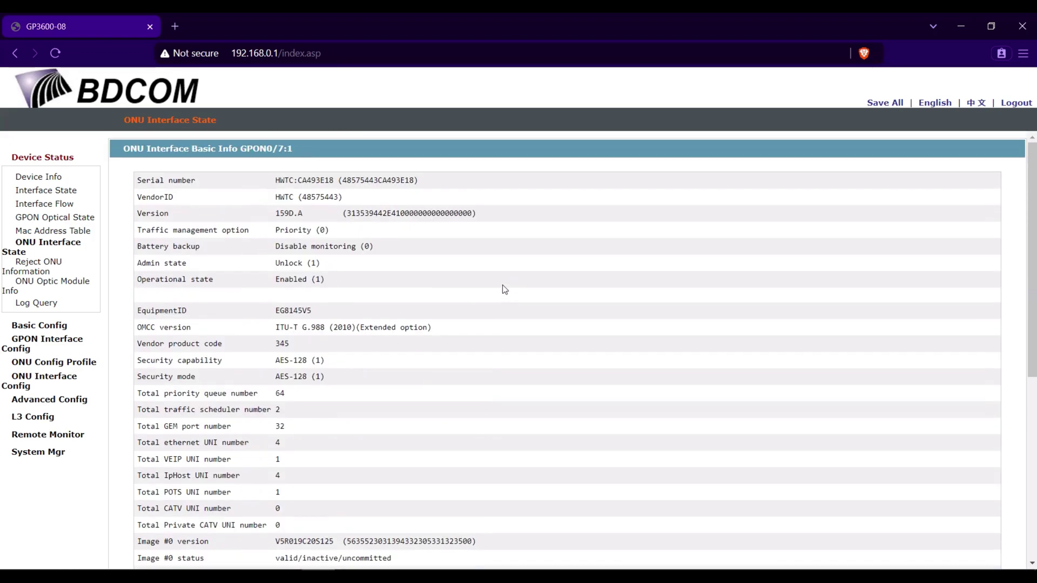
drag(352, 310, 271, 311)
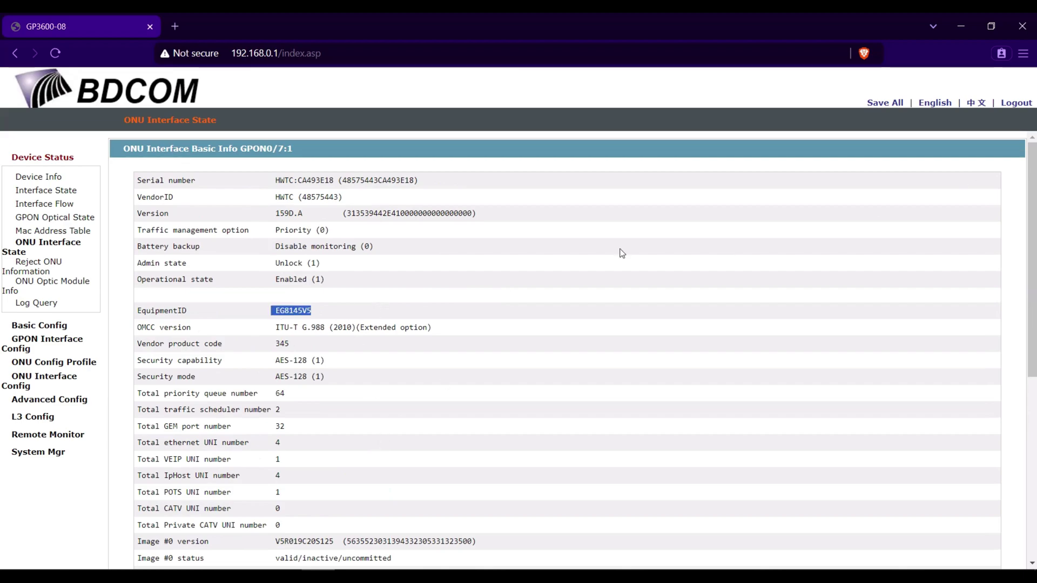
scroll(621, 252, down, 6)
click(183, 552)
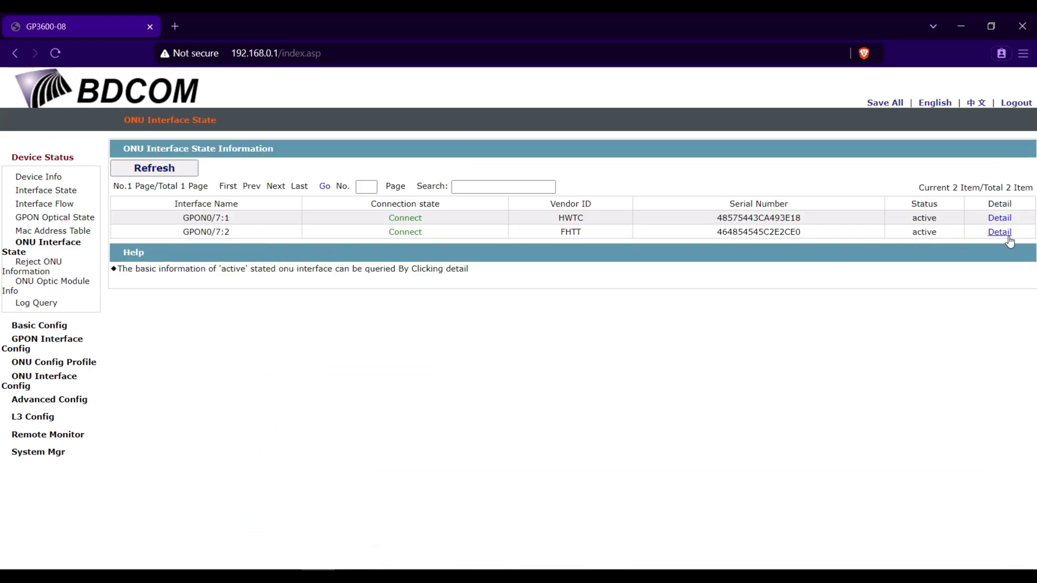
Review the details of ONU GPON0/7:2 and return to the state list.
click(1000, 233)
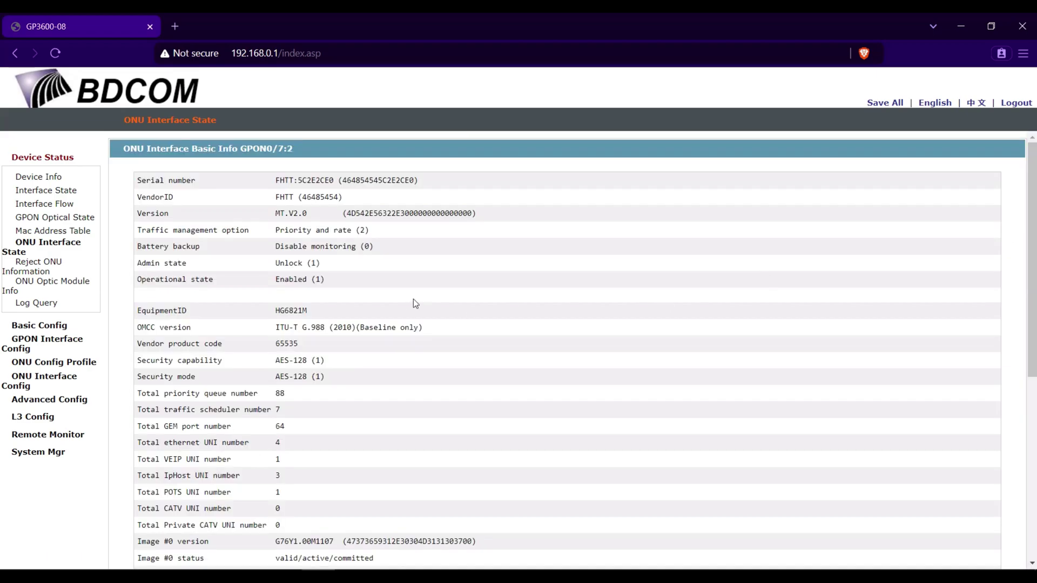
scroll(414, 300, down, 1)
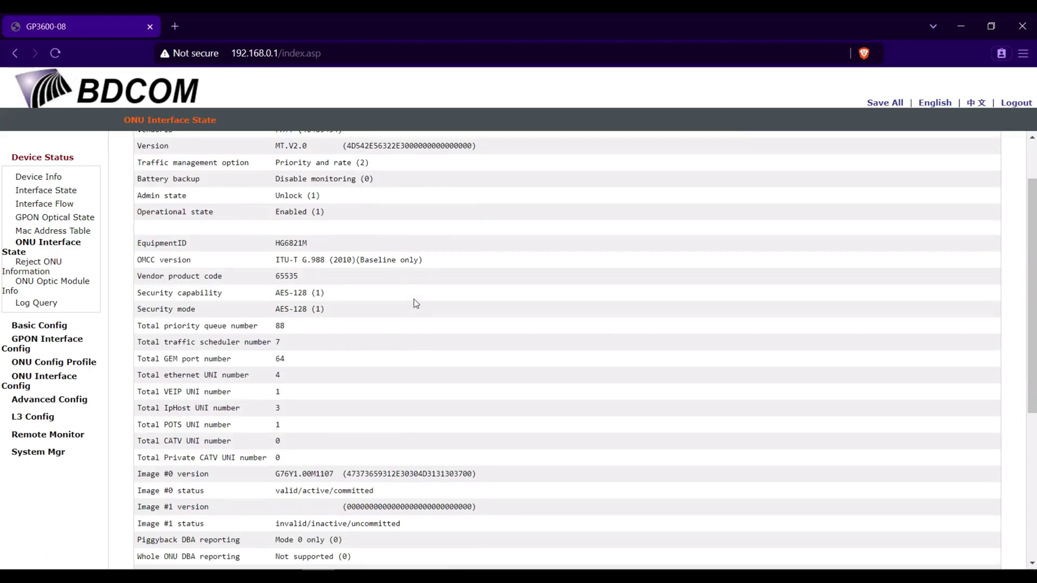
scroll(402, 352, down, 4)
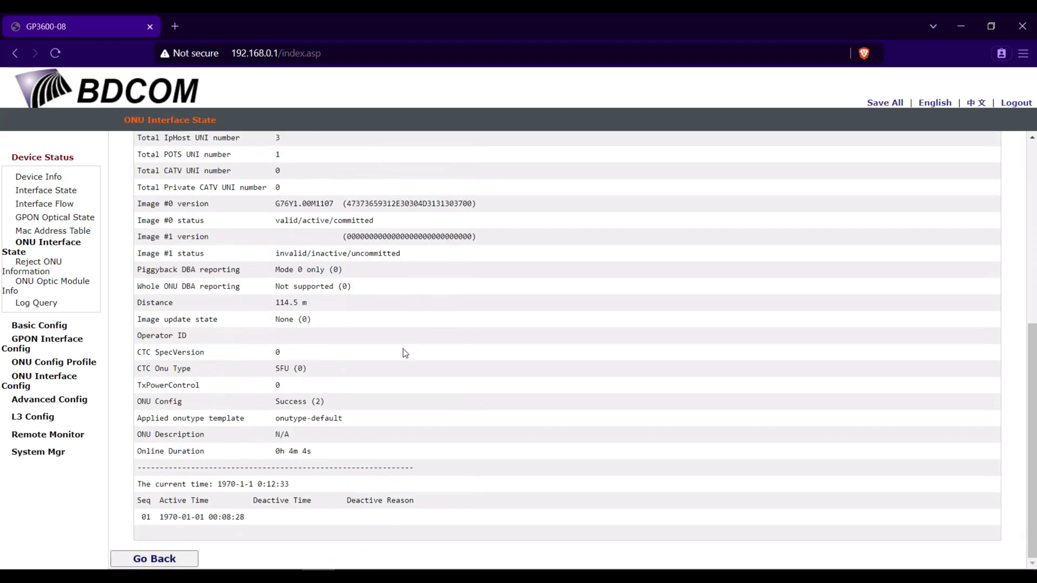
scroll(404, 352, up, 5)
scroll(403, 349, down, 5)
scroll(403, 348, up, 5)
scroll(290, 265, down, 5)
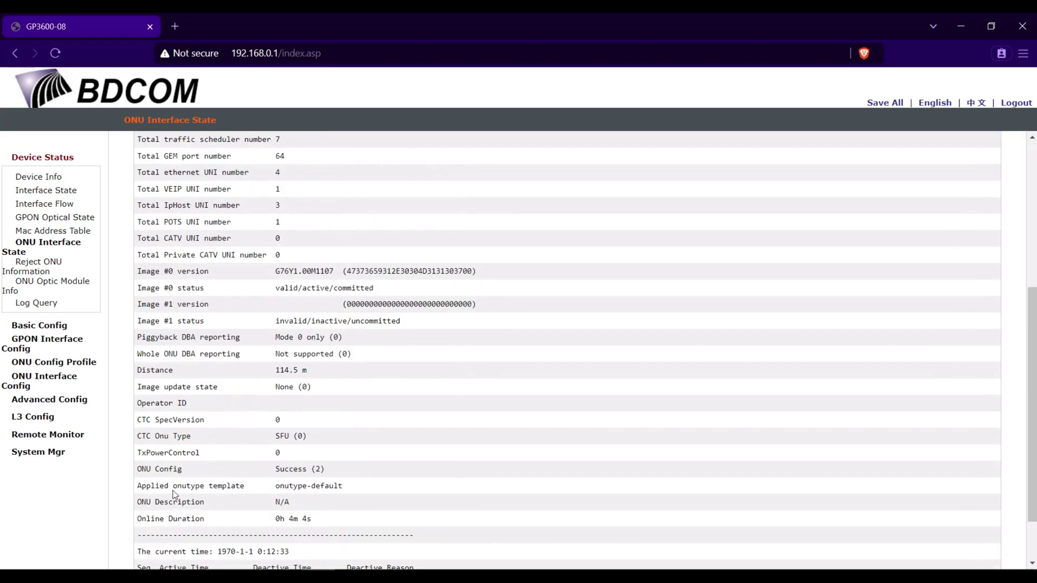
click(178, 562)
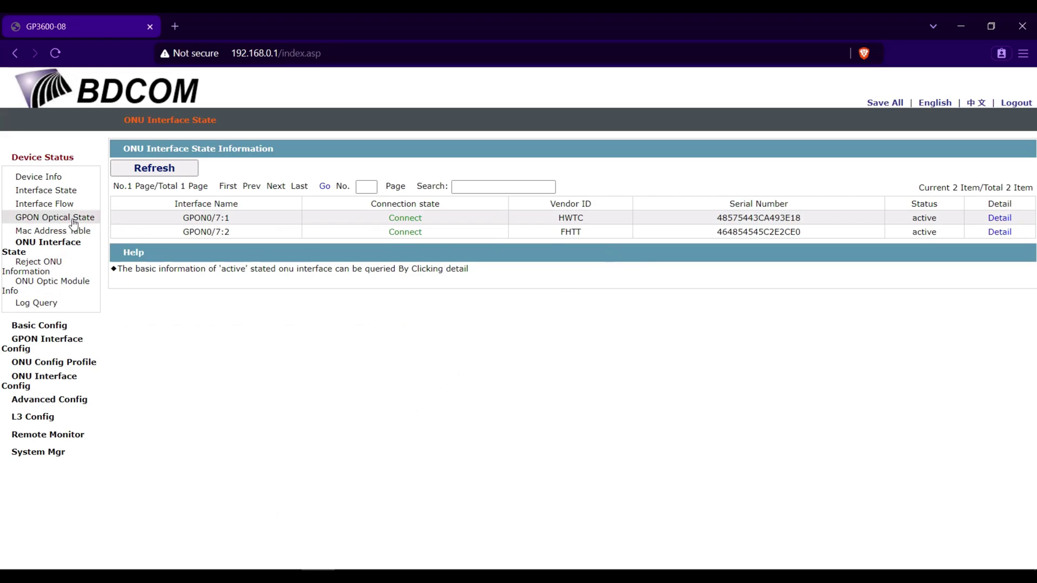
Show ONU Optic Module Info and check RxPower readings of -14.7 and -14.3 dBm.
click(72, 285)
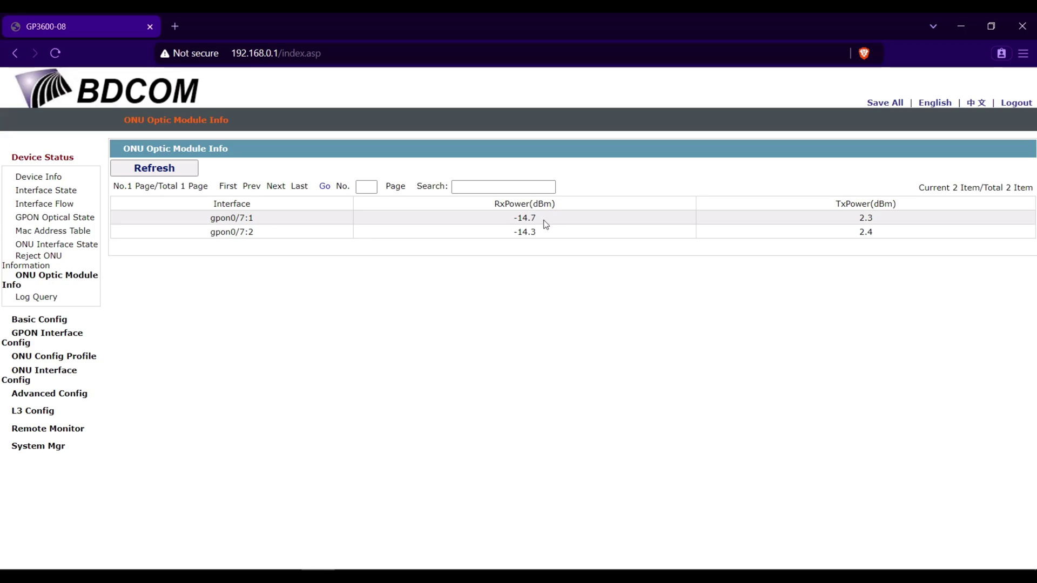
double_click(515, 232)
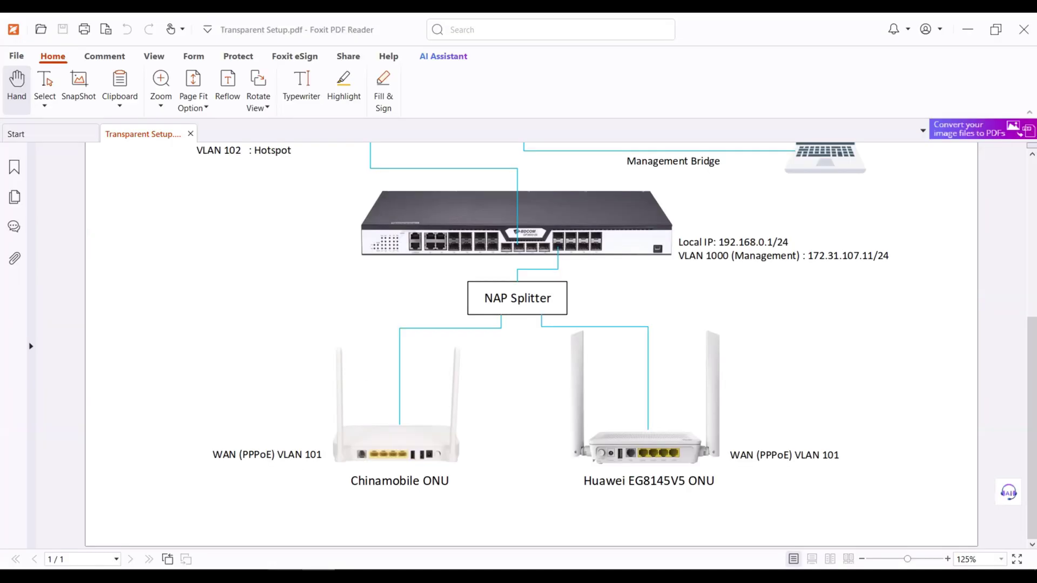
Set the Ethernet adapter's IPv4 to obtain both IP address and DNS server automatically.
click(285, 578)
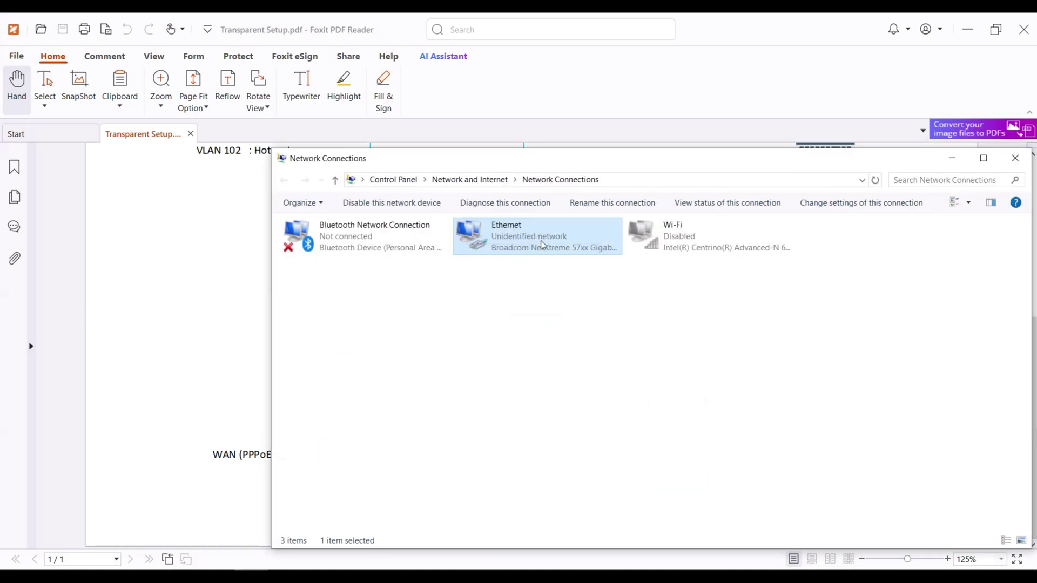
double_click(542, 246)
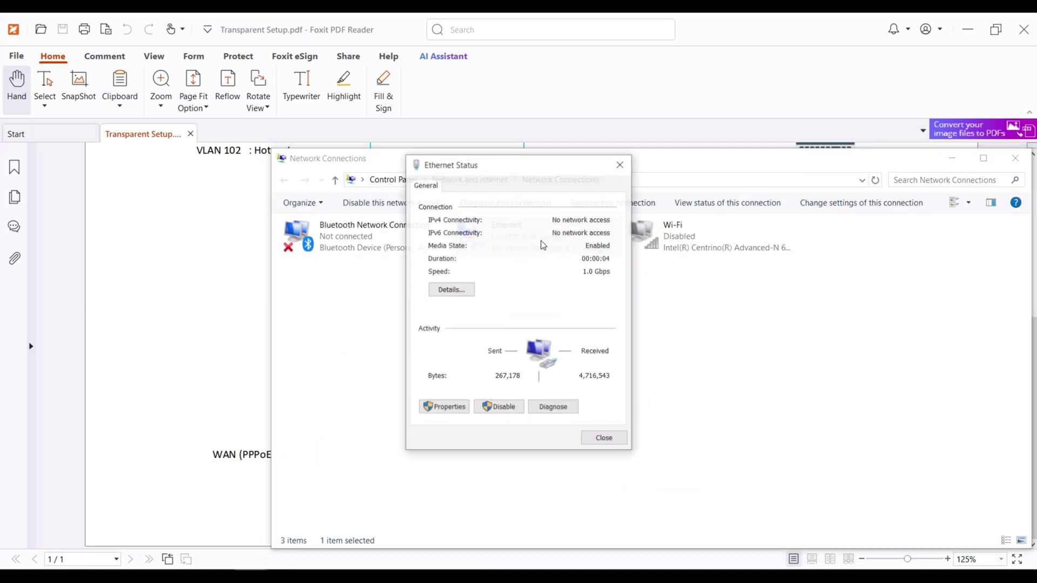
click(444, 407)
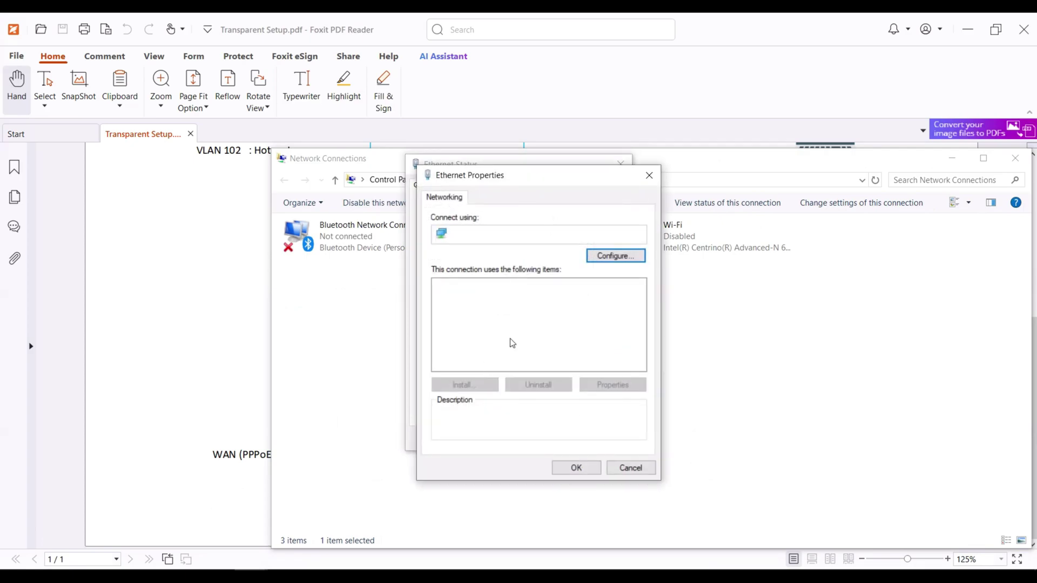
double_click(534, 320)
click(539, 310)
click(559, 405)
click(624, 510)
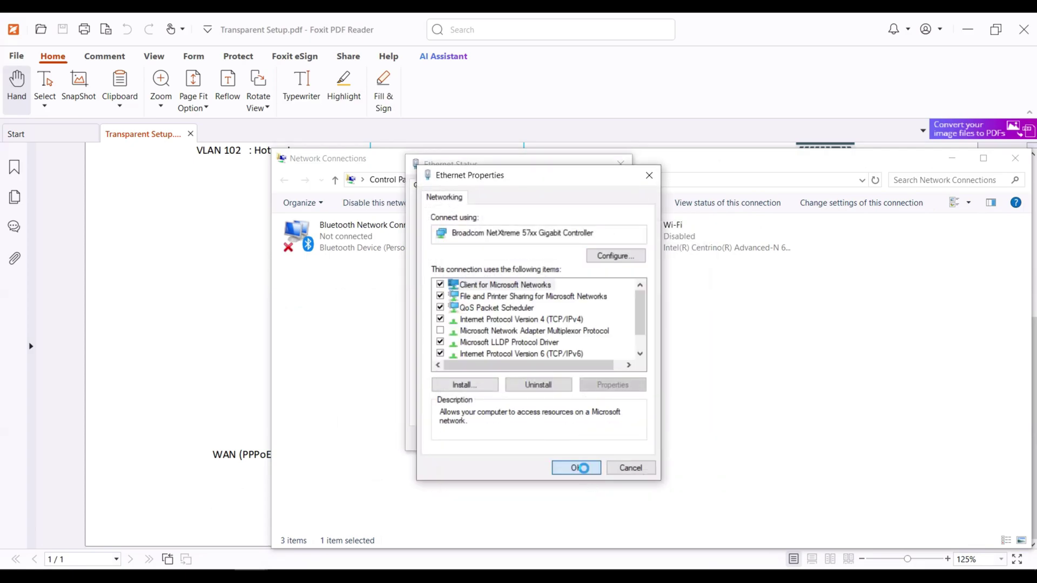
click(581, 468)
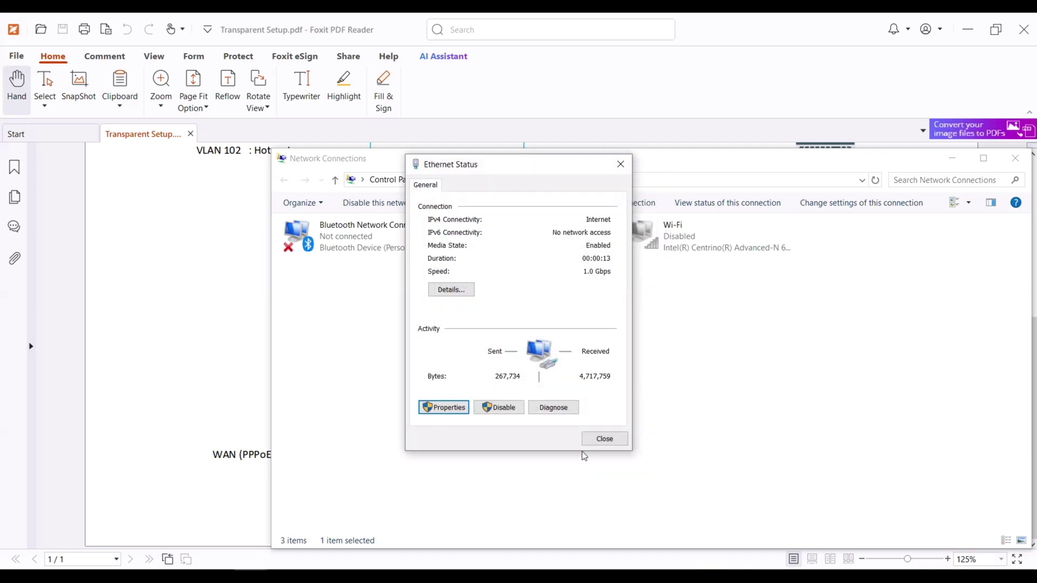
click(603, 438)
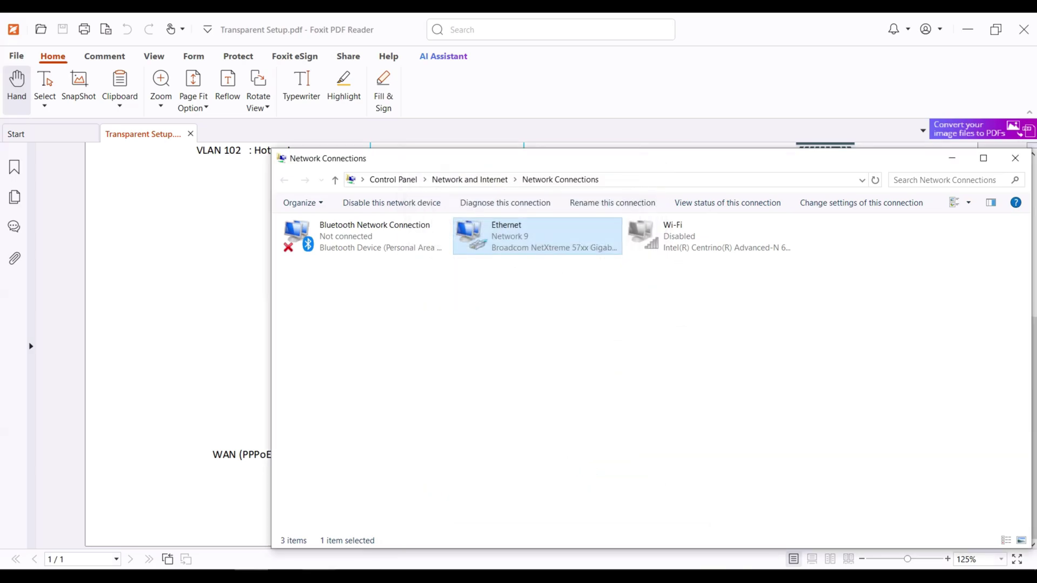
click(319, 575)
Run a speedtest.net test in a private tab and highlight the 30.81 Mbps download result.
click(173, 27)
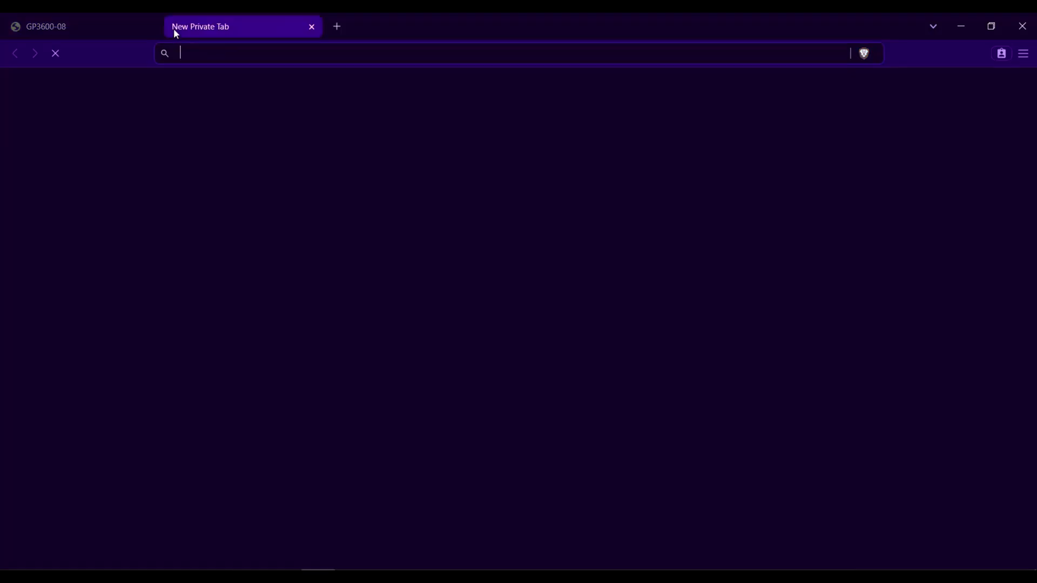
text(speedtest)
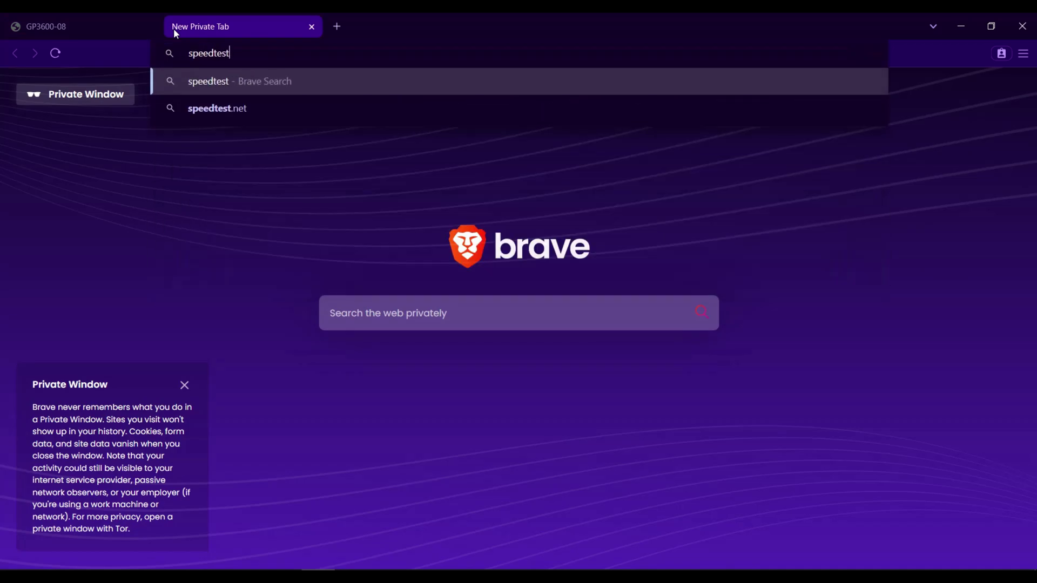
text(.net)
key(Return)
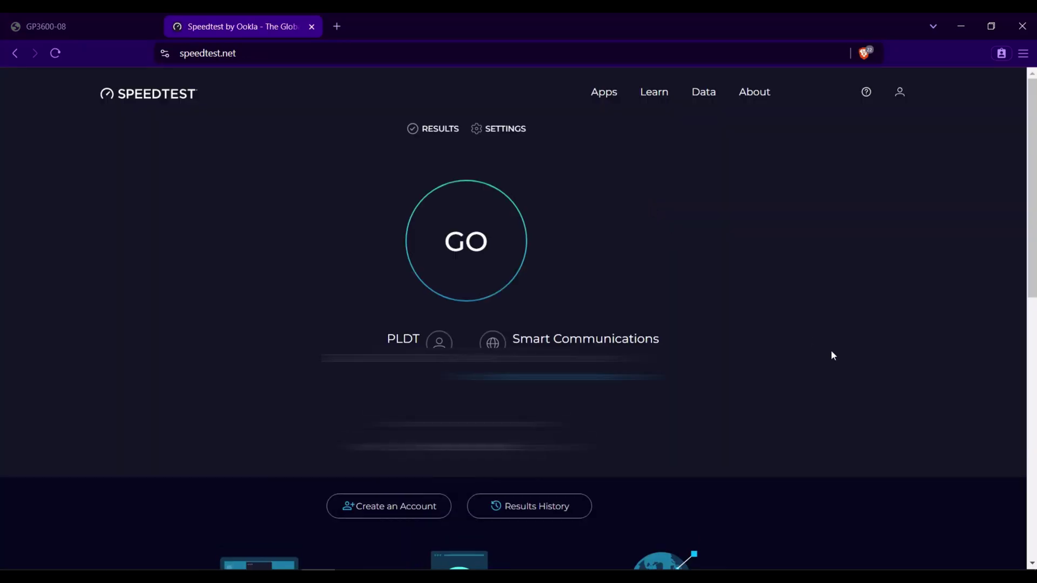
click(450, 254)
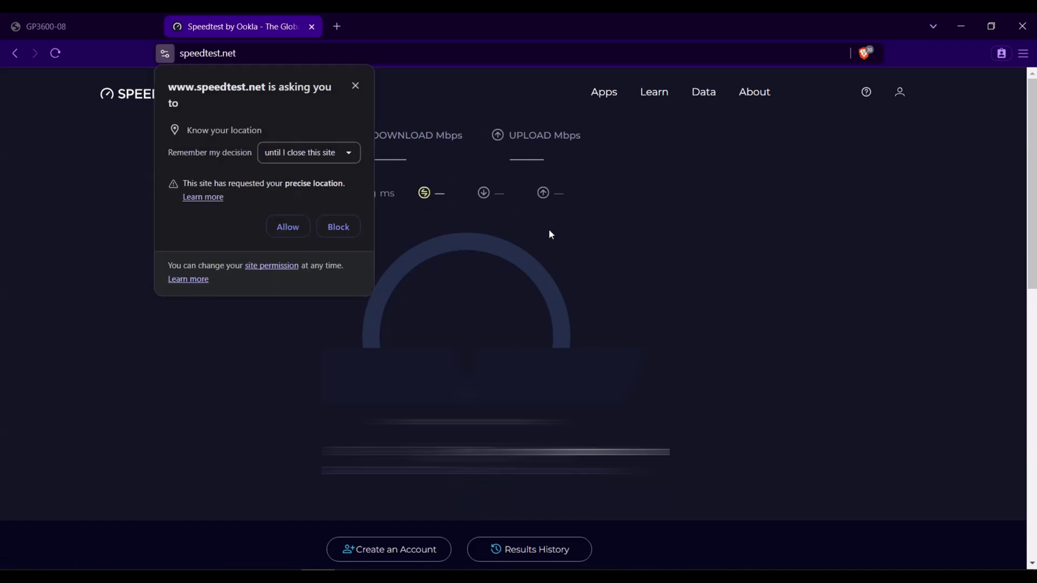
click(356, 85)
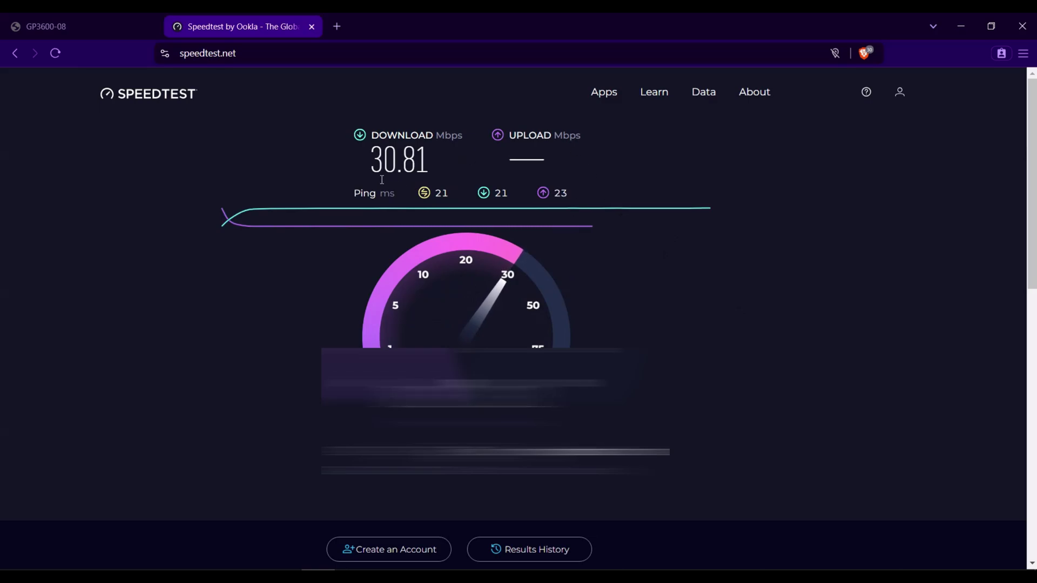
drag(430, 161, 384, 162)
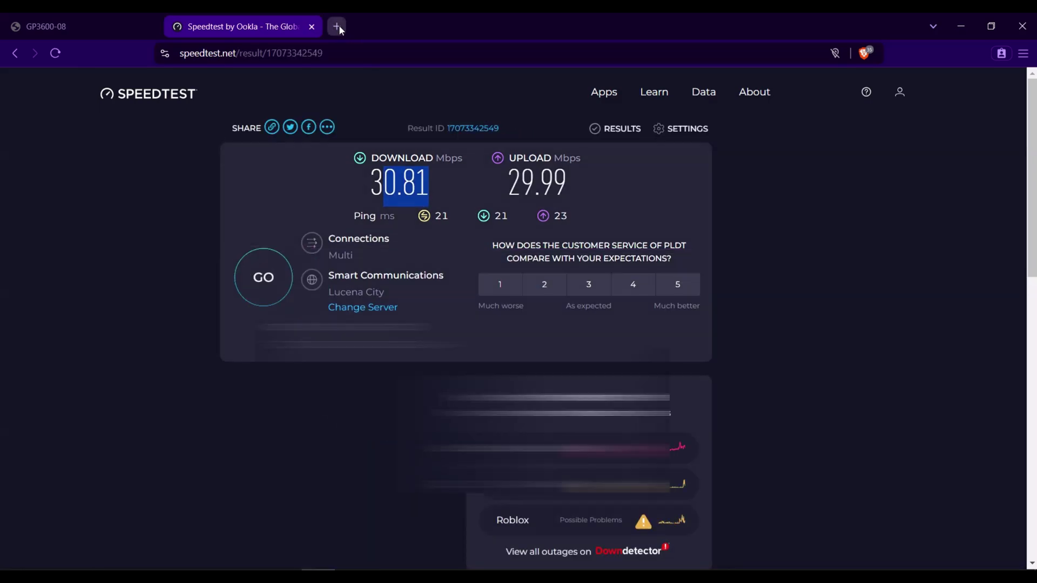
Start a new private tab and check the Ethernet connection's address details.
click(337, 26)
text(192)
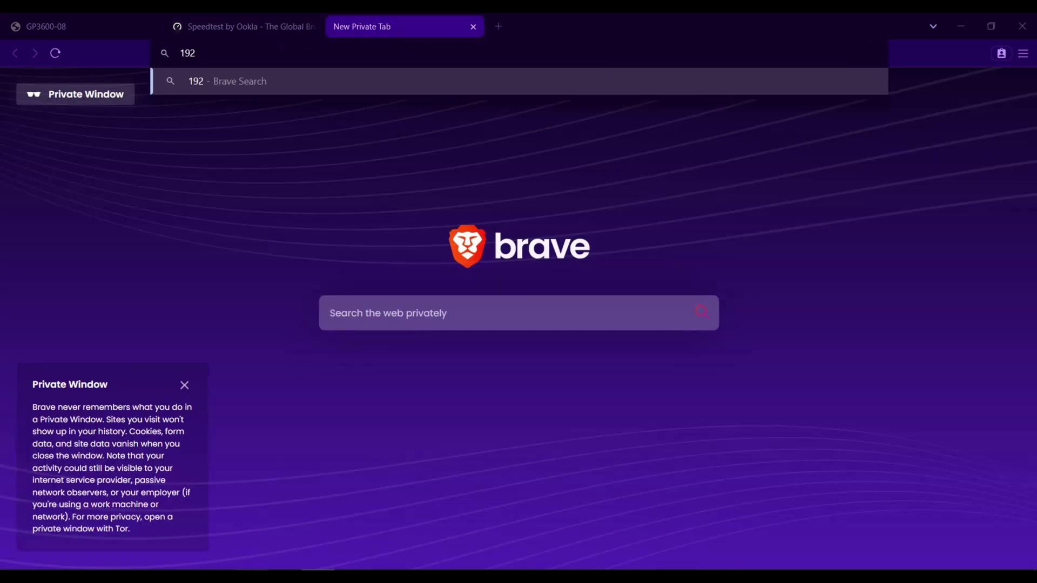
click(251, 575)
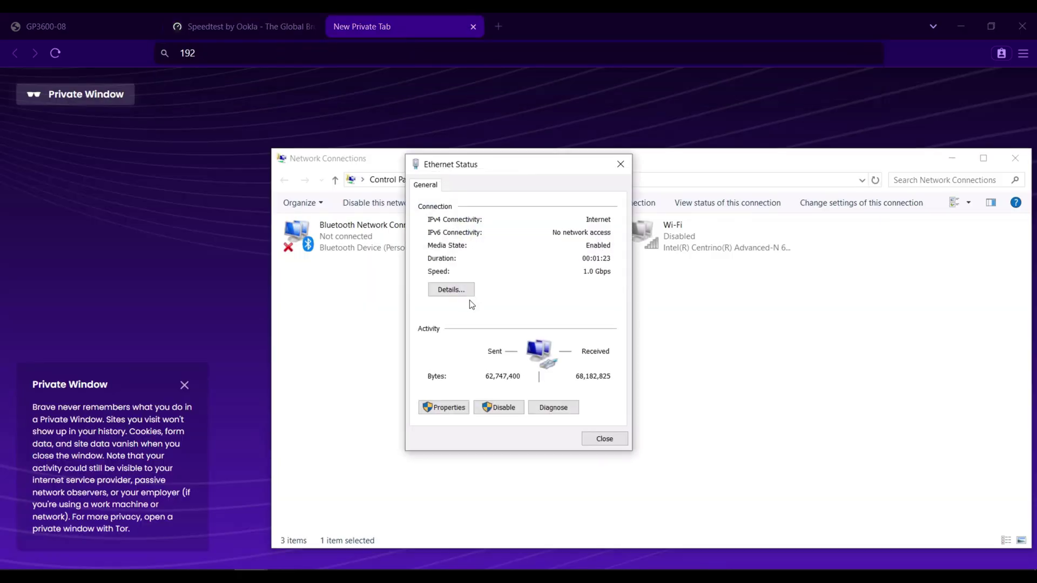
click(432, 289)
click(646, 449)
click(615, 438)
click(953, 159)
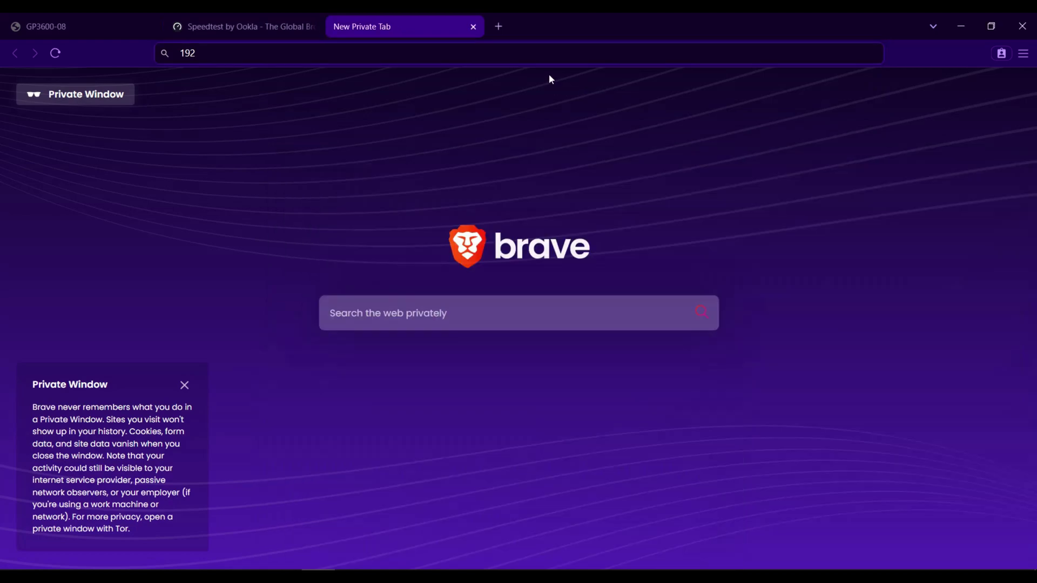
Load 192.168.1.1 and sign in to the ONU with the username and password.
text(.168.1.1/cgi-bin/login_CM.htm.cgi)
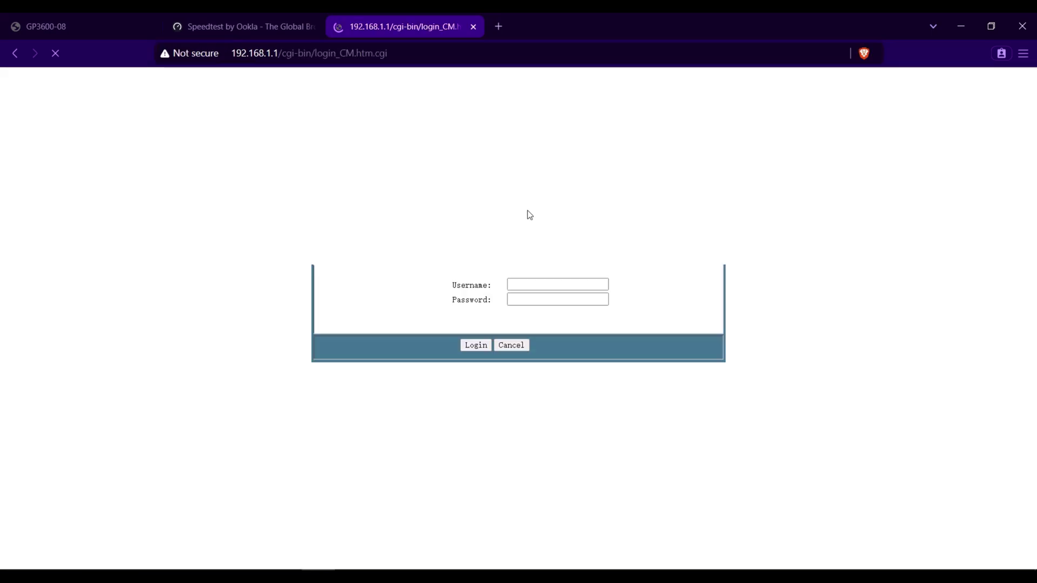
click(540, 288)
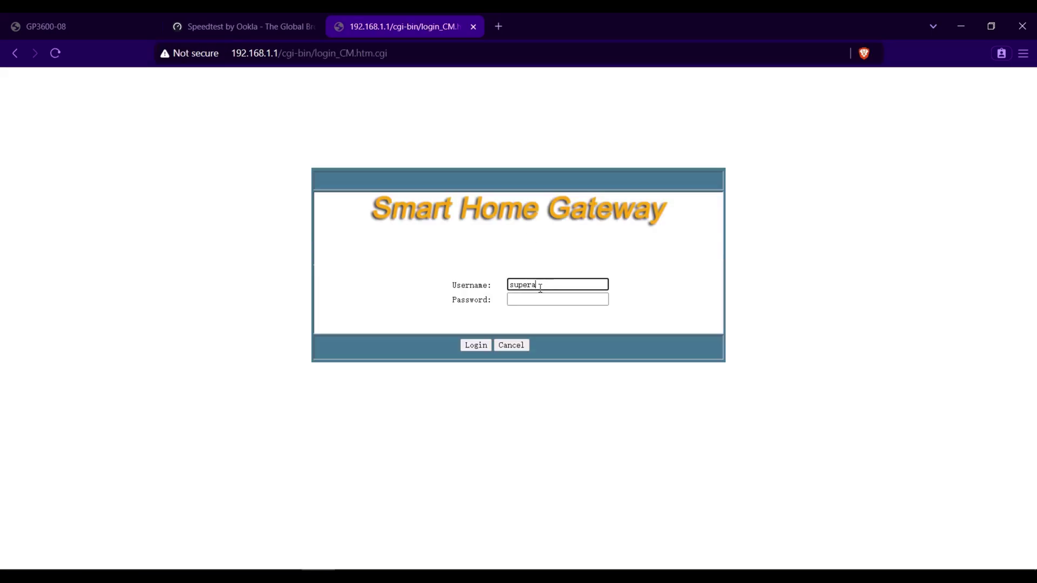
key(Tab)
key(Return)
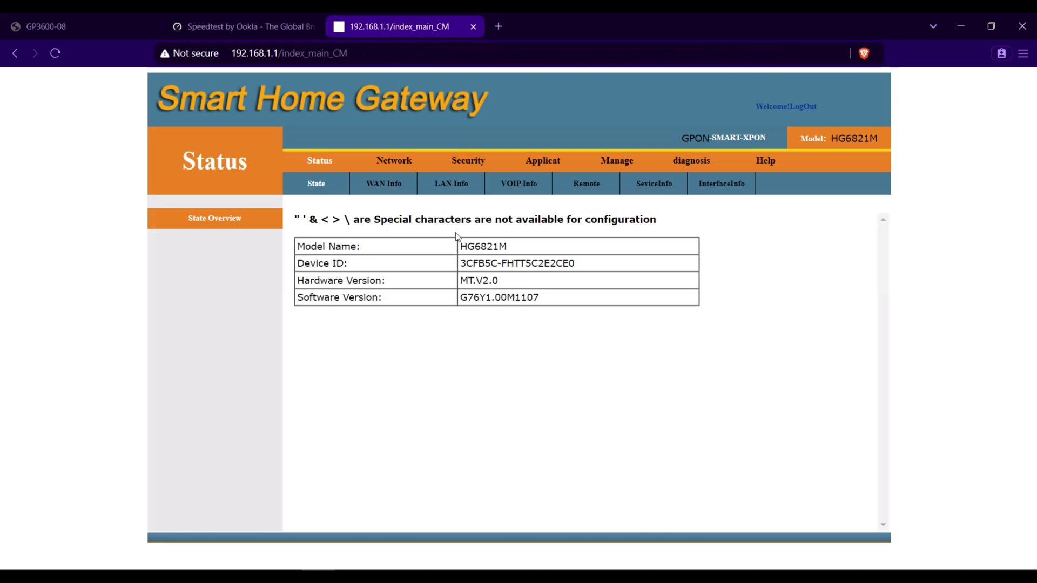
Check WAN Info: PPPoE connection up with WAN IP 100.64.15.253.
click(389, 185)
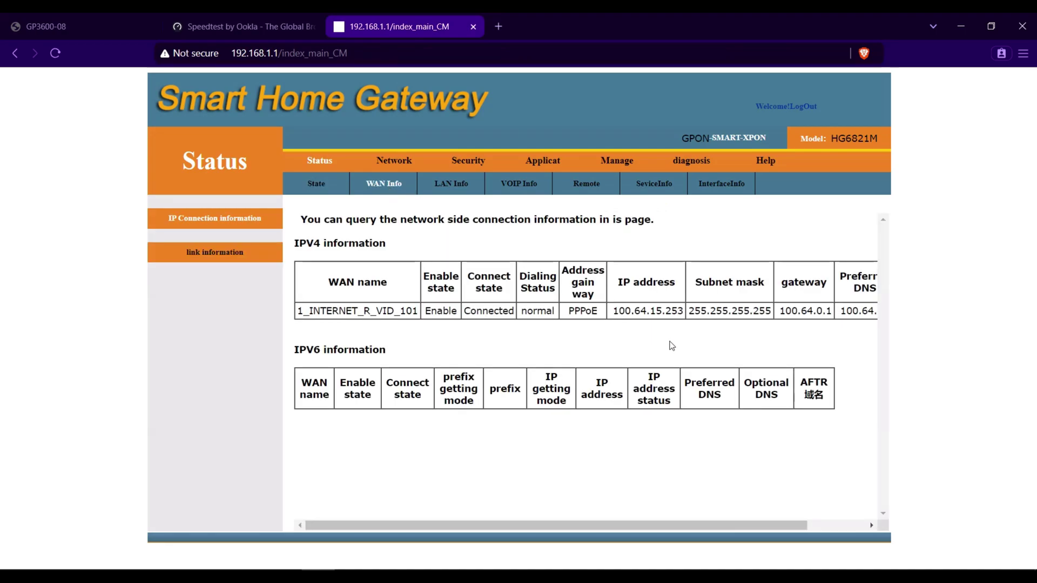
drag(615, 311, 673, 311)
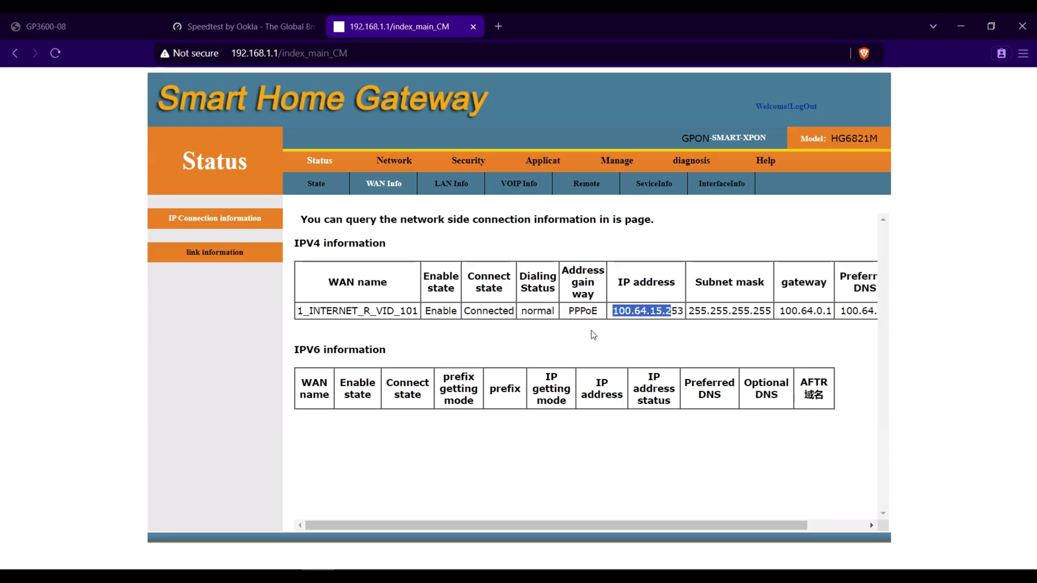
drag(569, 311, 679, 313)
click(682, 356)
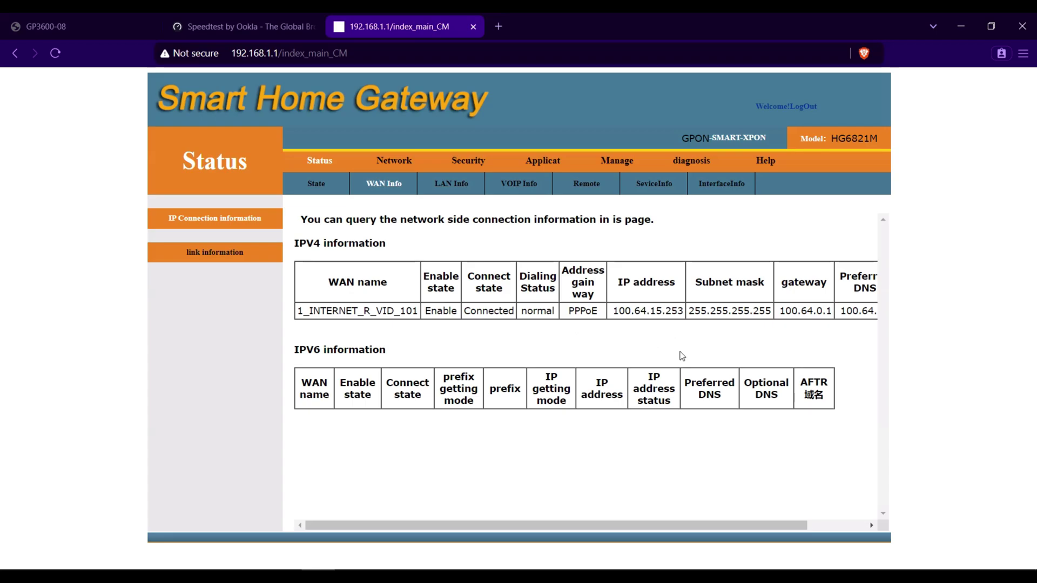
Open the Network > WAN settings for the 1_INTERNET_R_VID_101 connection.
click(395, 162)
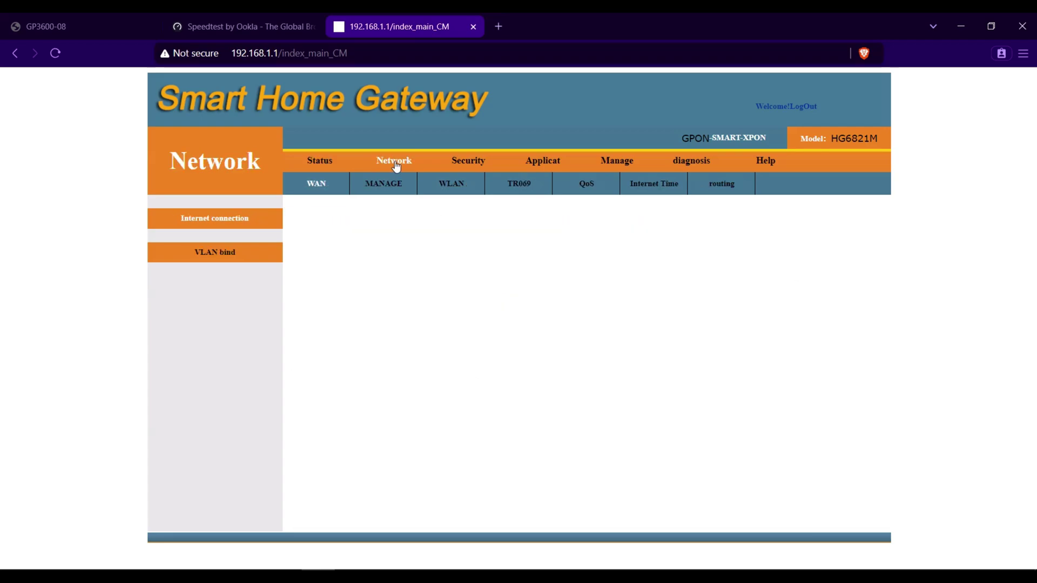
click(458, 226)
click(448, 240)
scroll(592, 293, down, 3)
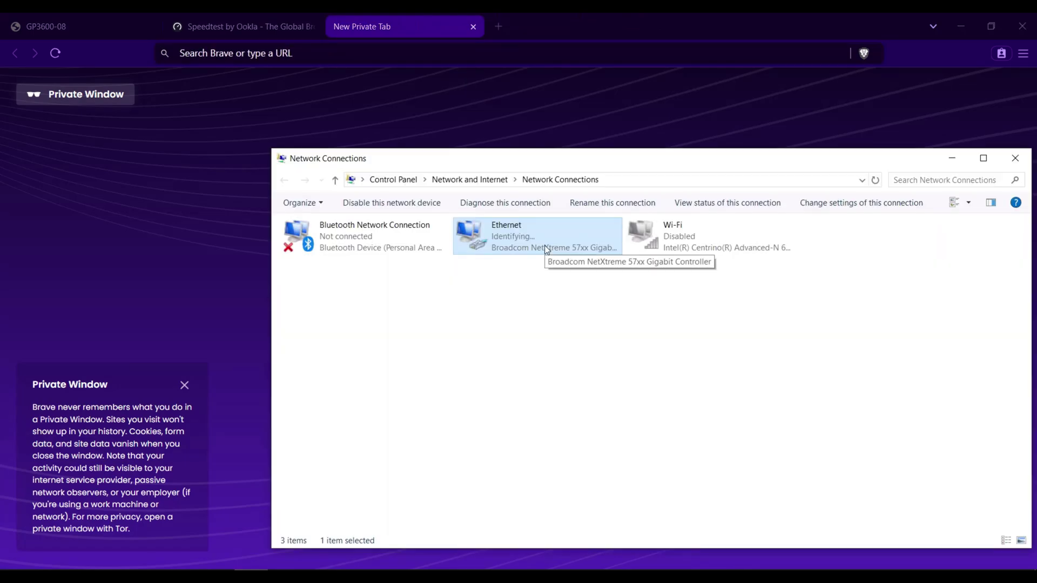
Disable and re-enable the Ethernet adapter, then refresh the connections list.
right_click(544, 245)
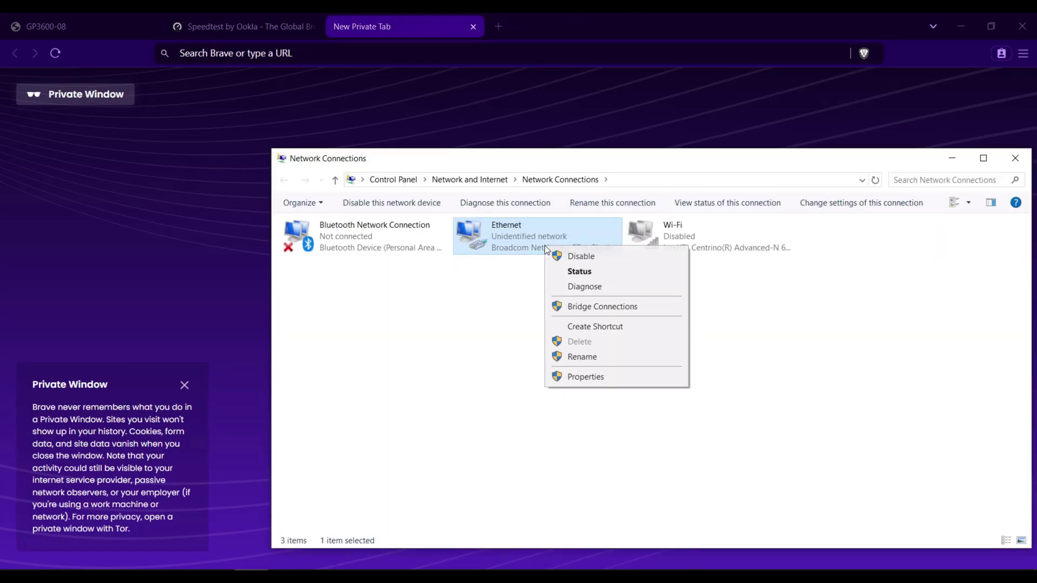
click(570, 257)
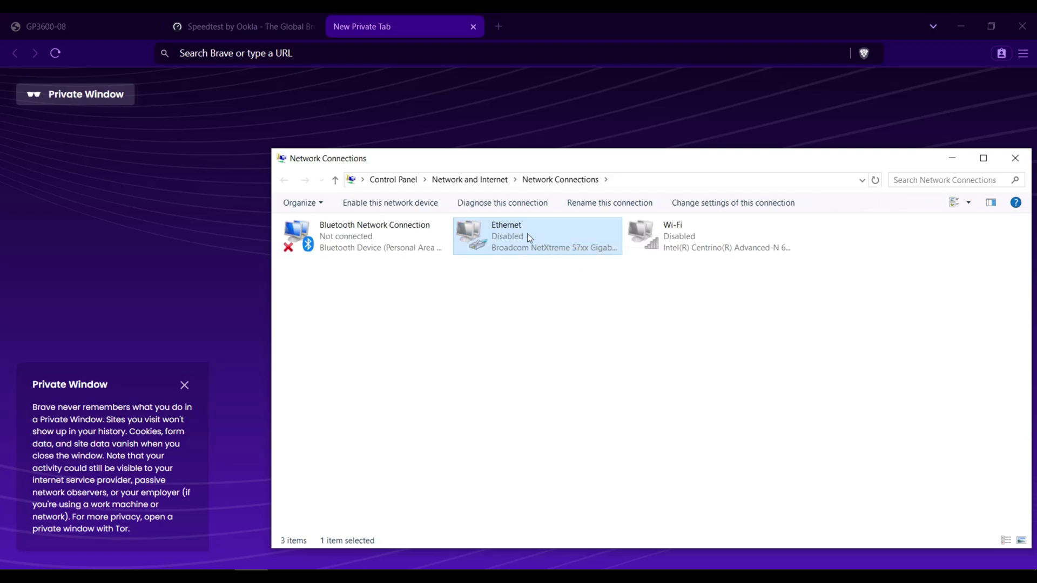
right_click(528, 231)
click(556, 241)
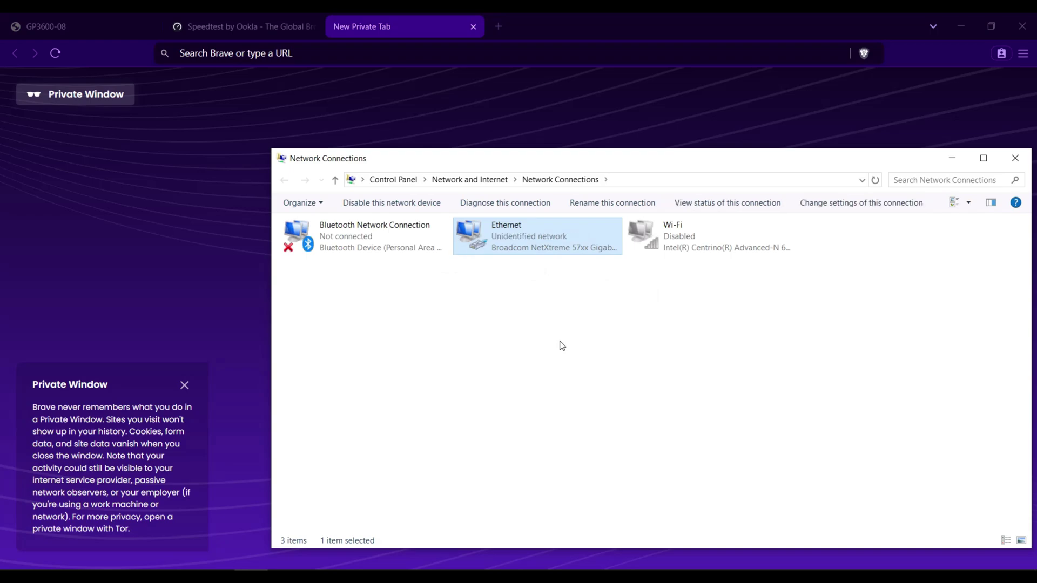
right_click(562, 345)
click(589, 396)
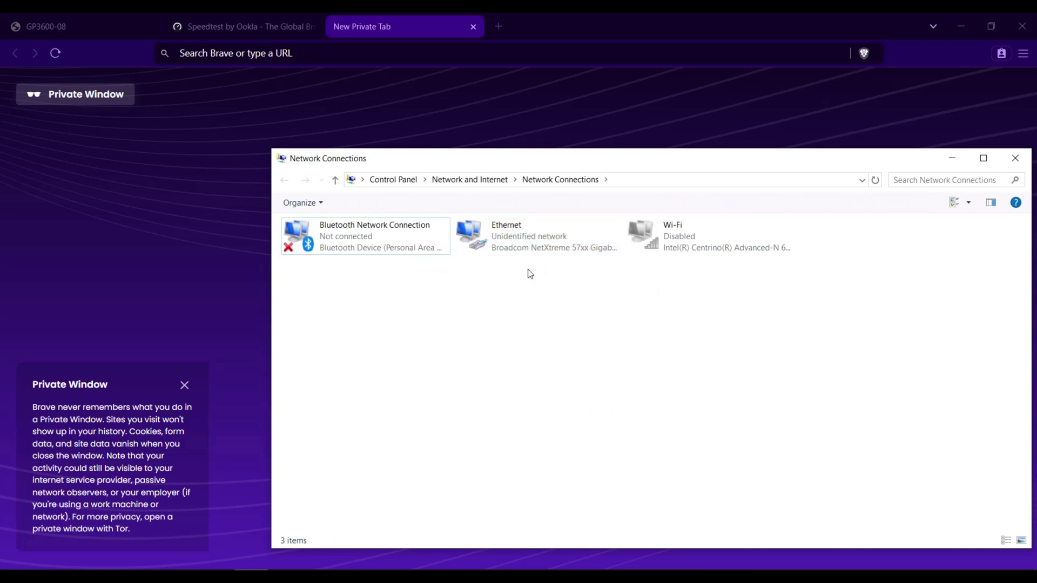
Check Ethernet details until IPv4 192.168.100.32 with gateway 192.168.100.1 appears.
click(536, 247)
double_click(536, 248)
click(461, 290)
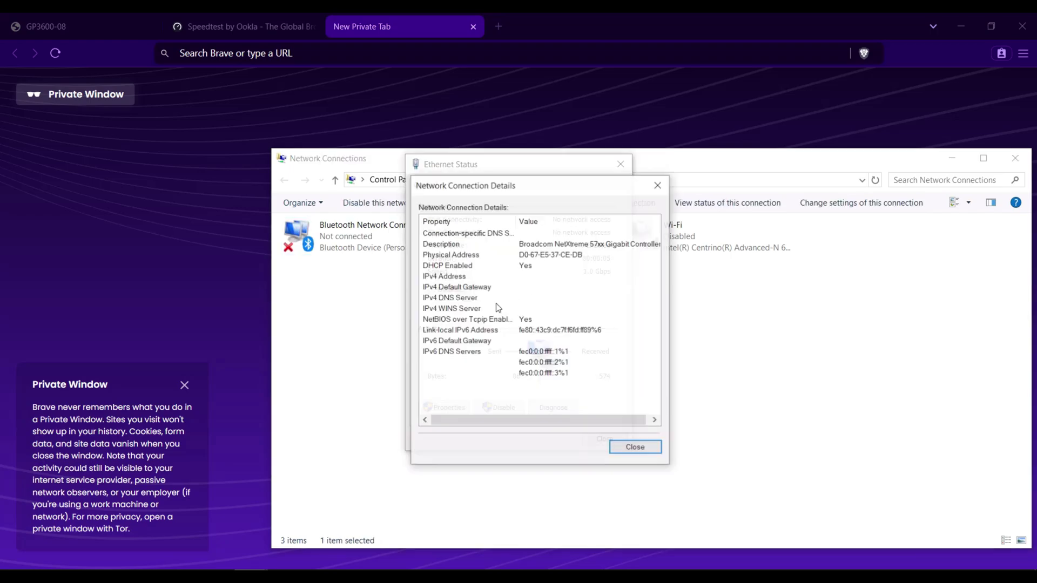
click(630, 446)
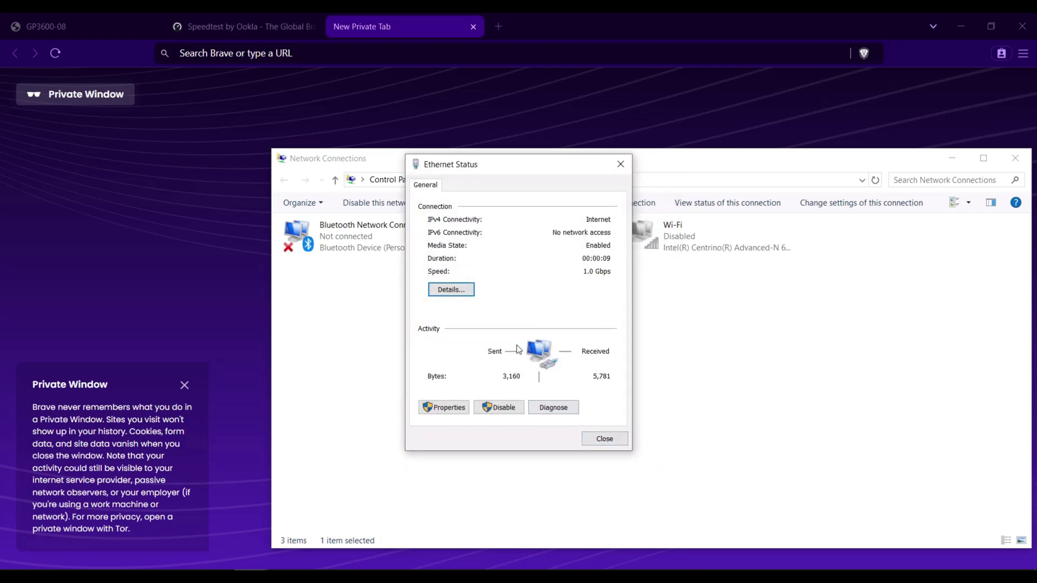
click(465, 290)
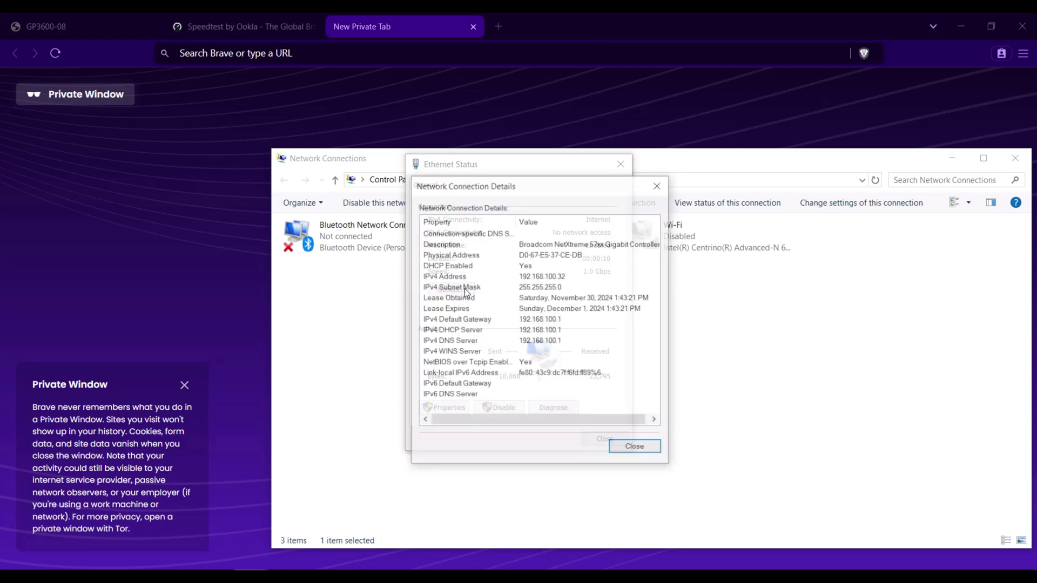
click(633, 448)
click(603, 438)
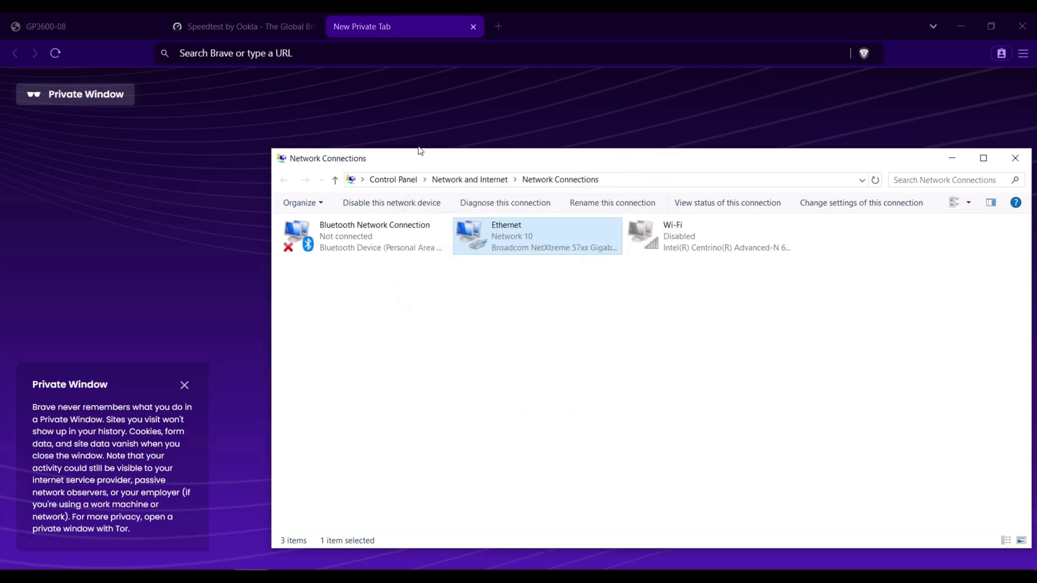
click(406, 57)
Open 192.168.100.1 and try logging in with the admin user name and password, which is rejected.
text(192.168.)
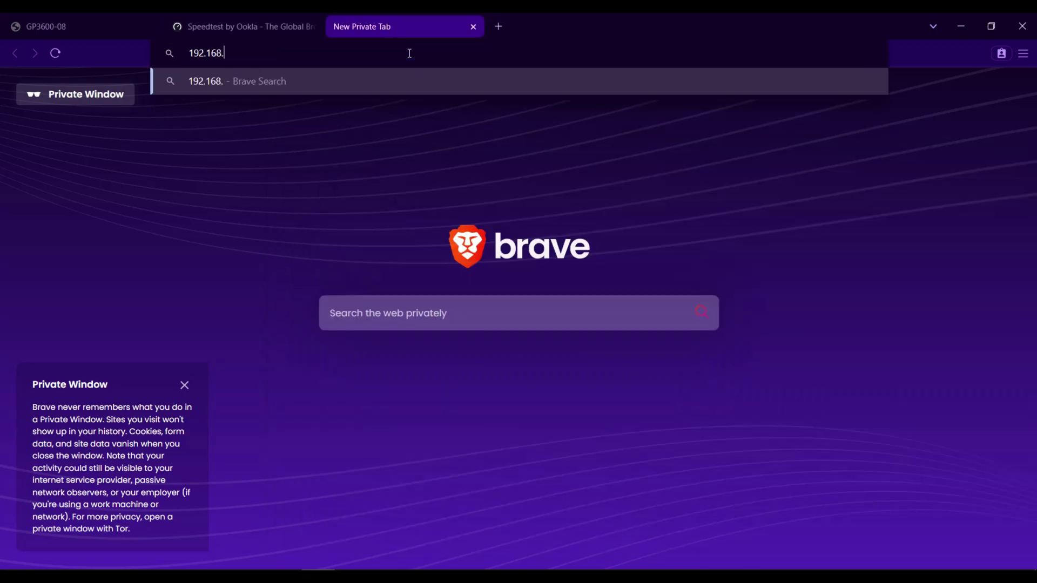
text(100.1)
key(Return)
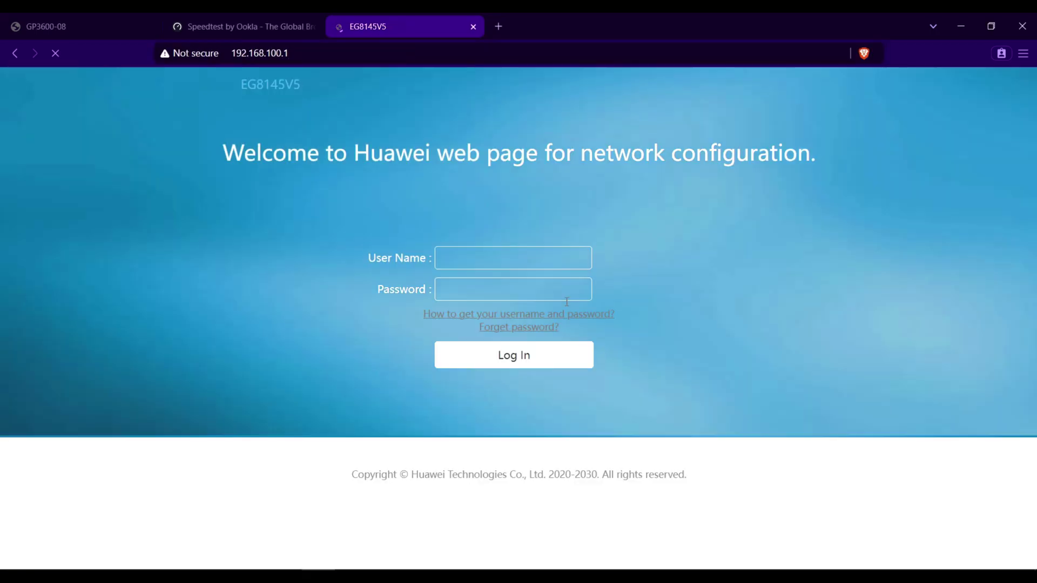
click(533, 257)
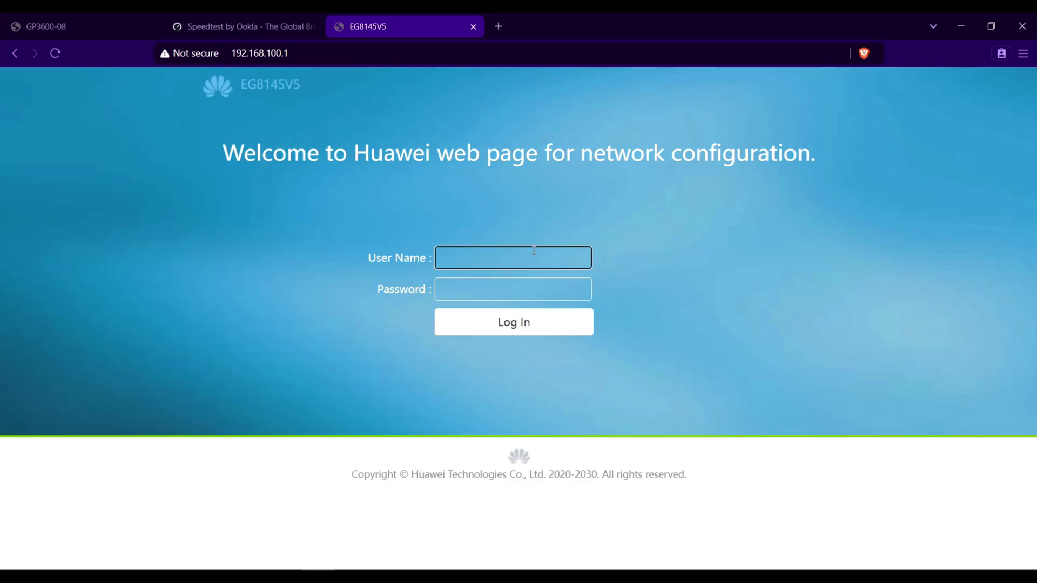
text(telecomadmin)
key(Tab)
key(Return)
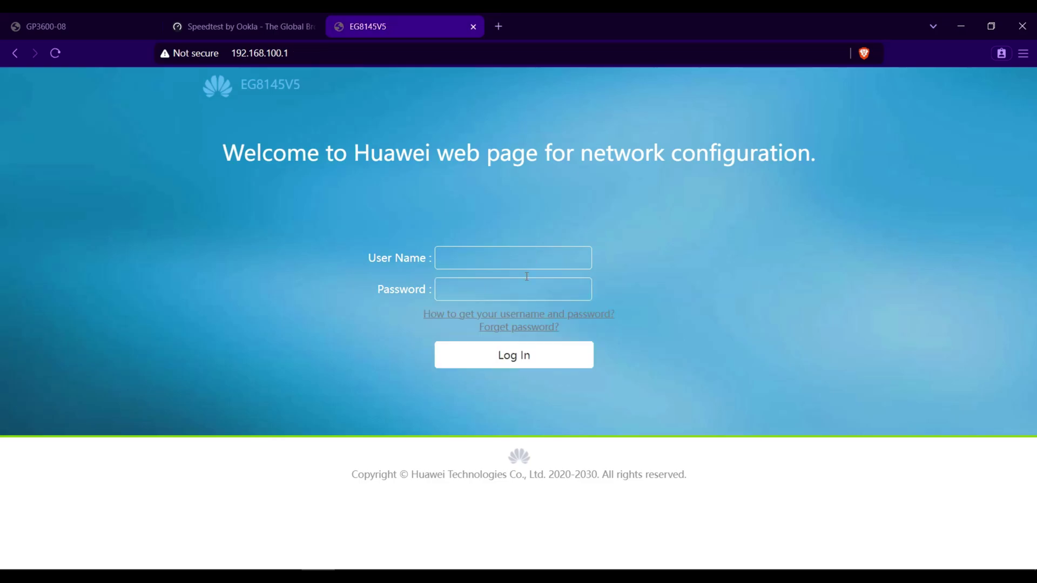
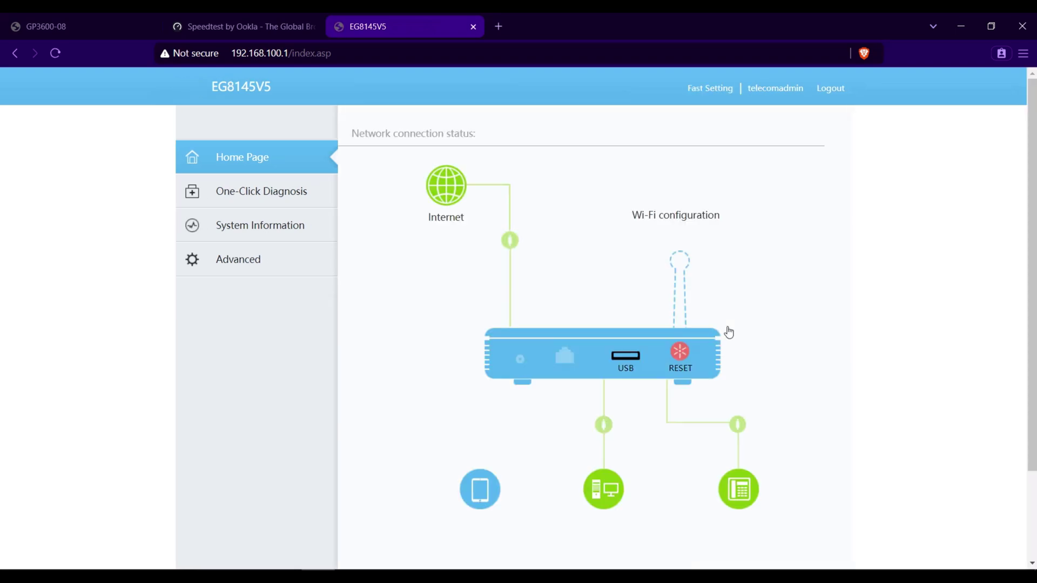
Expand the Internet status on the Home Page and highlight the GPON 'Connected' status text.
click(438, 173)
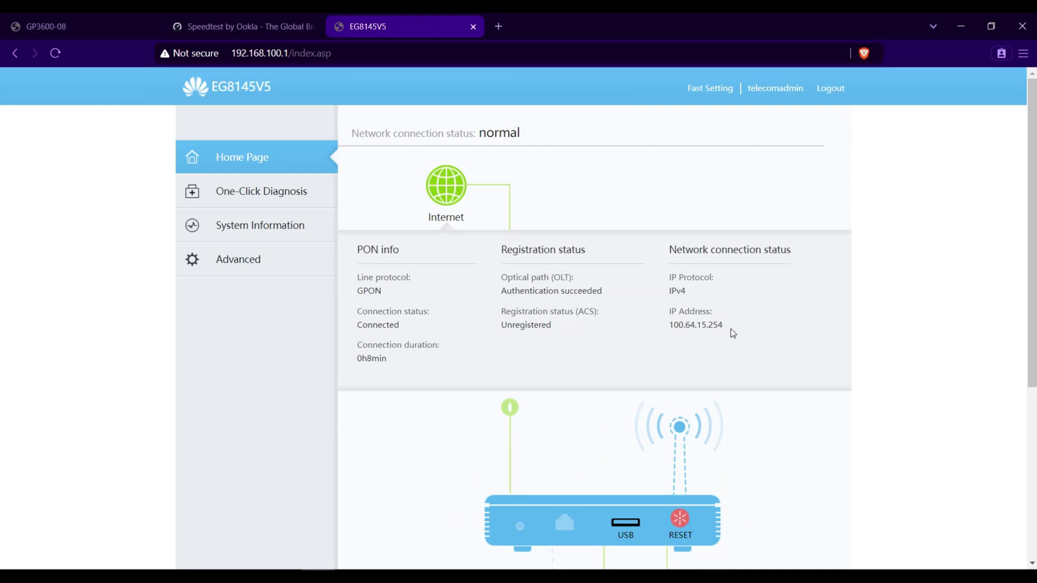
drag(413, 327, 359, 326)
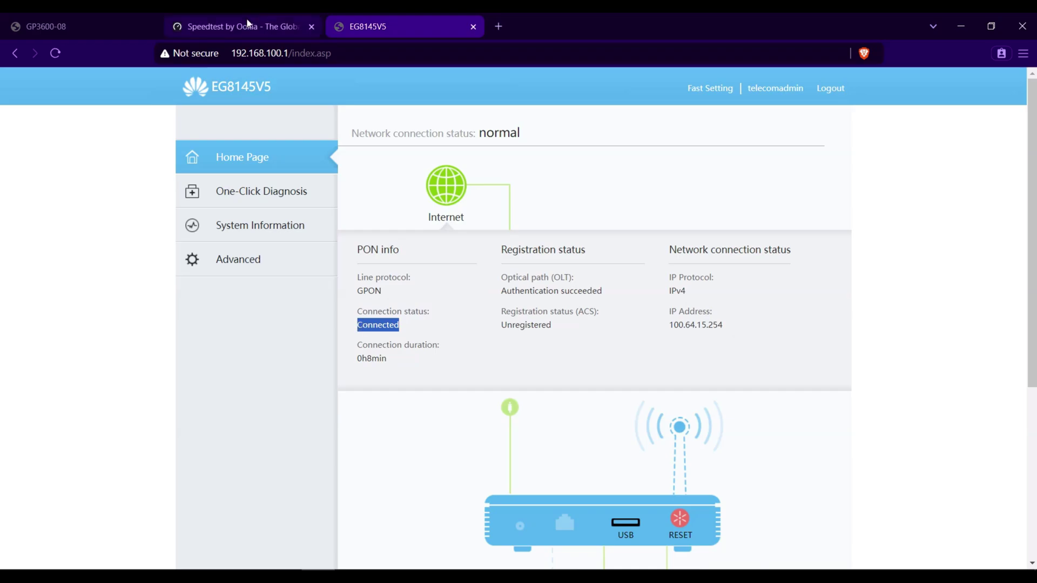
Start a new Speedtest by Ookla run and close the location-permission popup.
click(269, 27)
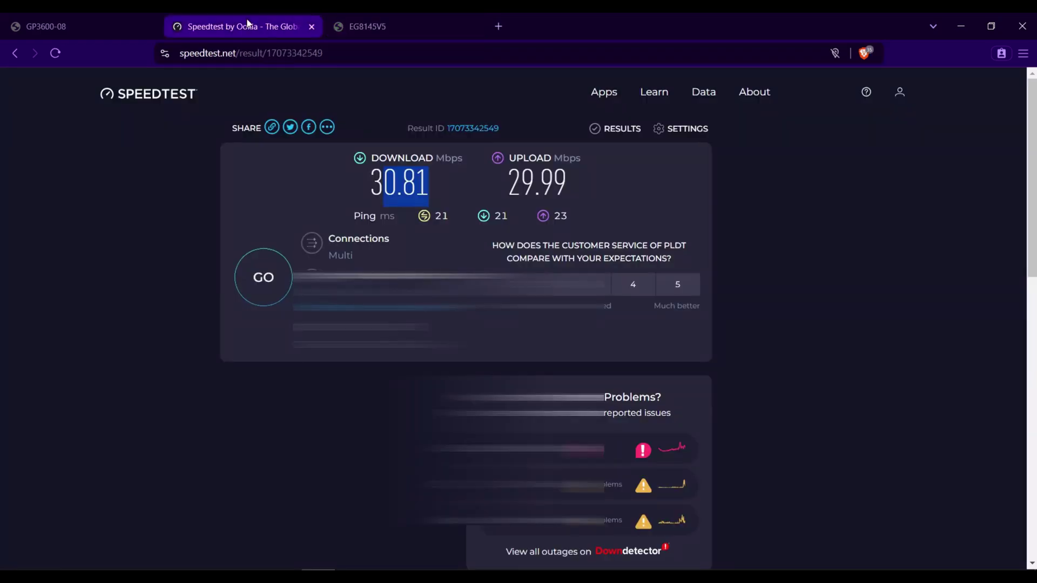
click(260, 291)
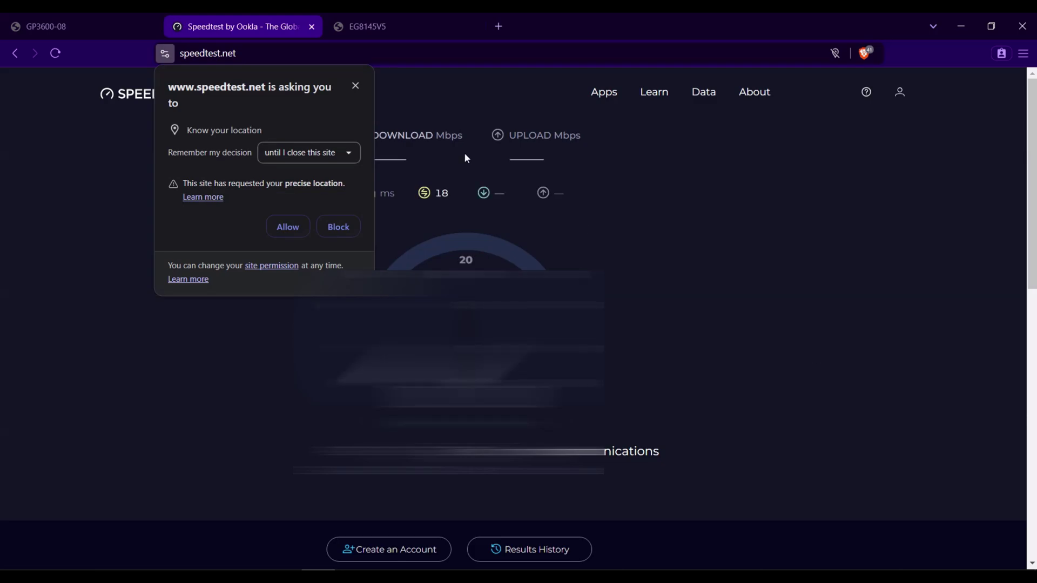
click(352, 87)
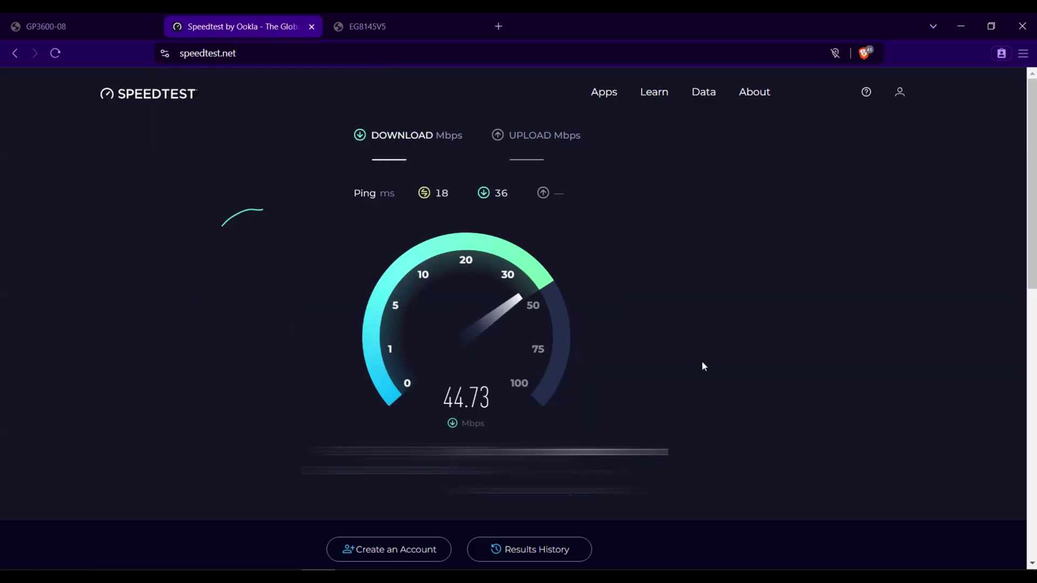